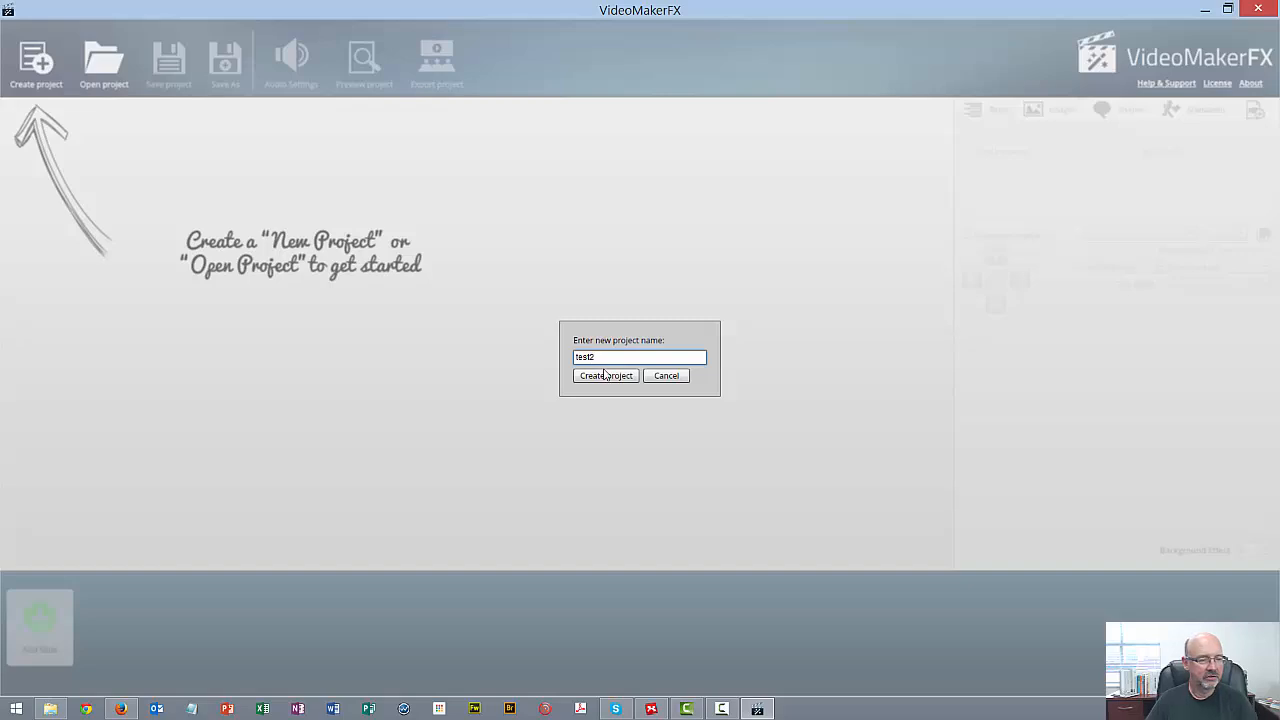
Create the project test2 and add all slides from the VideoProfitFX Local Business theme
{"action": "left_click", "coordinate": [607, 376]}
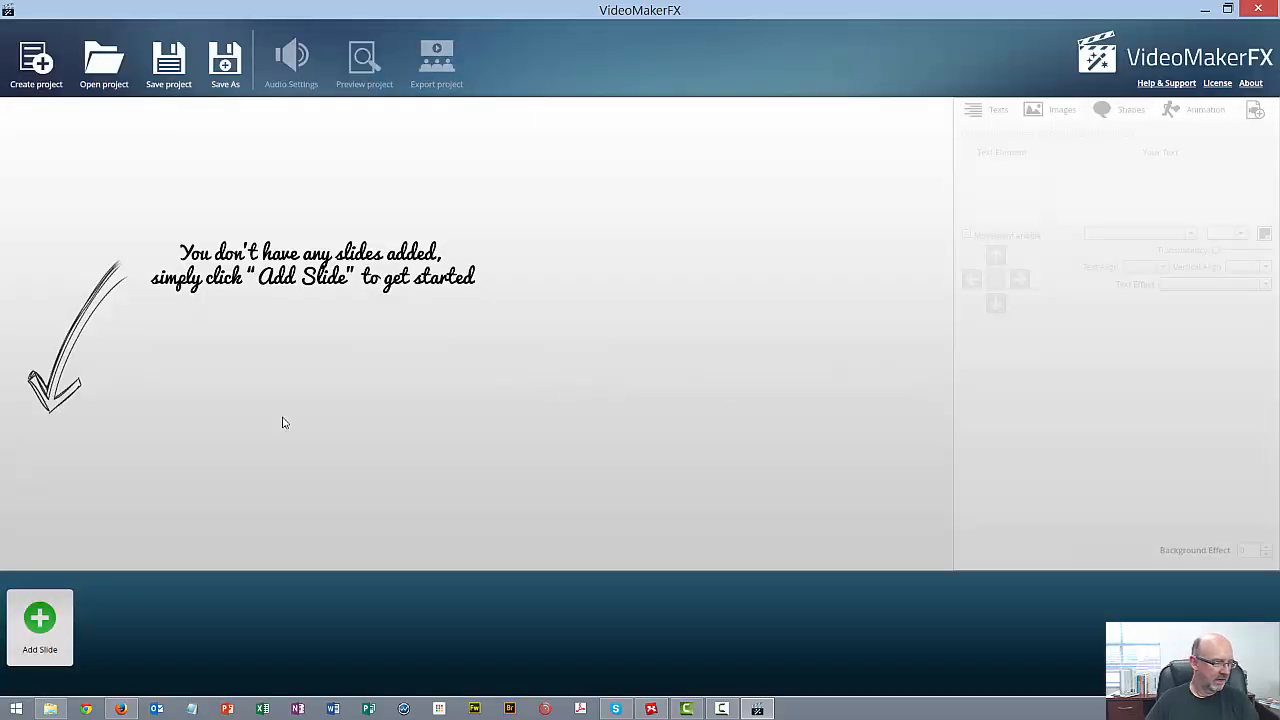
{"action": "left_click", "coordinate": [42, 619]}
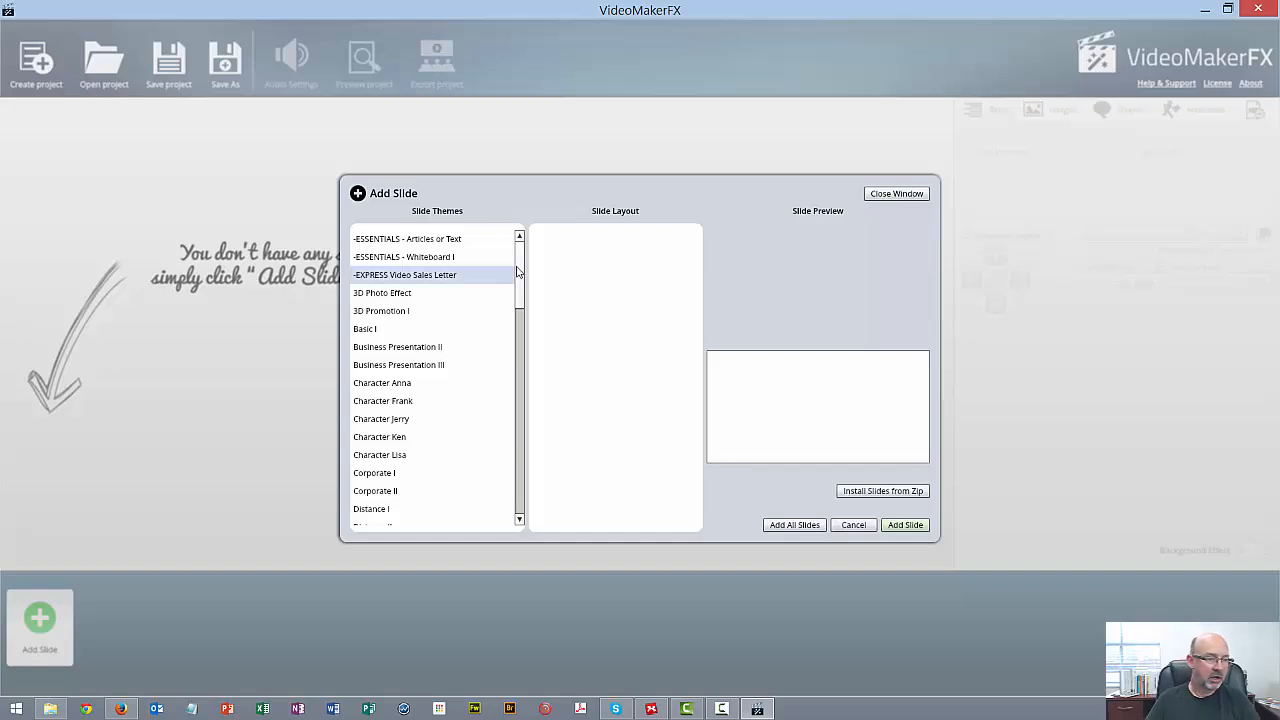
{"action": "left_click_drag", "start_coordinate": [520, 271], "coordinate": [516, 403]}
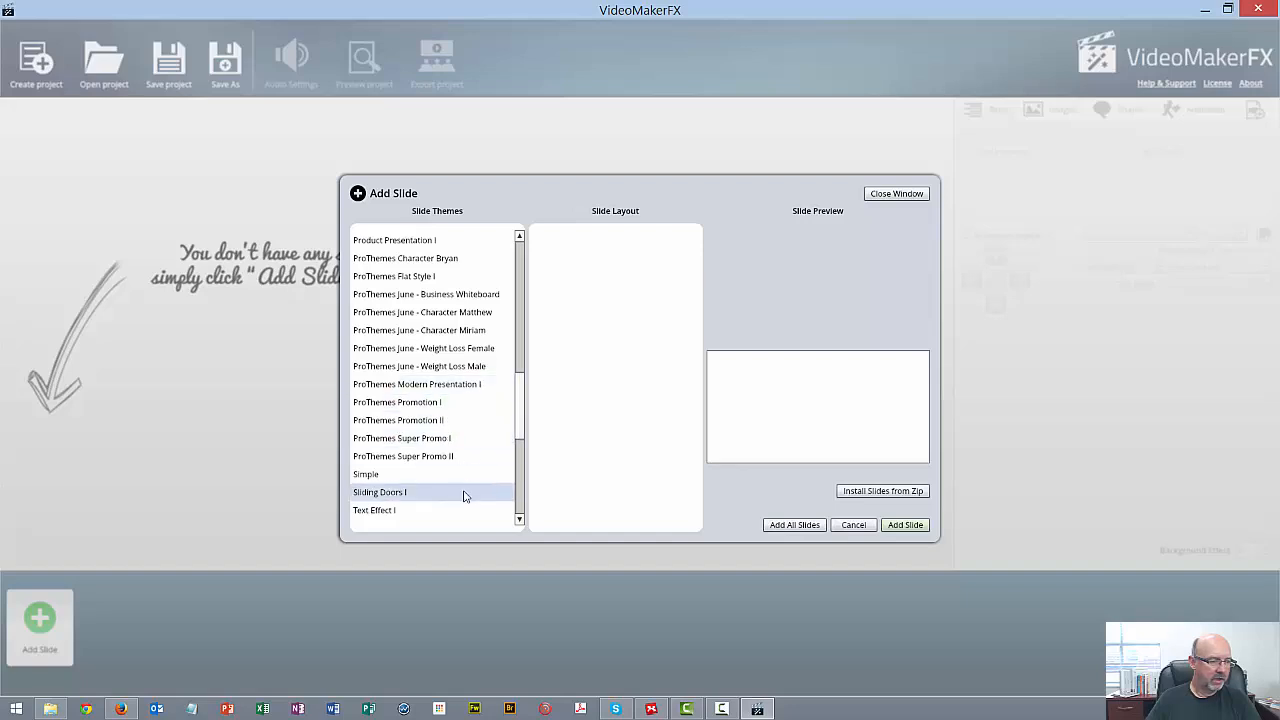
{"action": "left_click", "coordinate": [451, 444]}
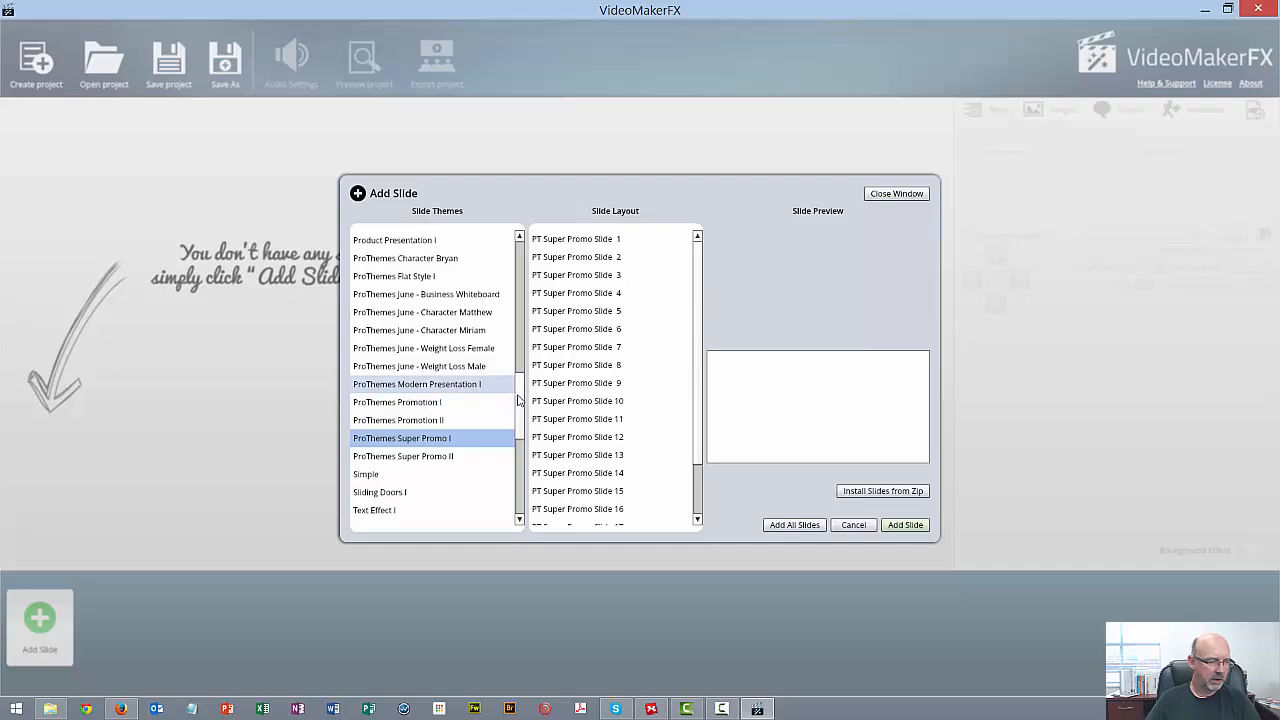
{"action": "scroll", "coordinate": [517, 405], "scroll_direction": "down", "scroll_amount": 3}
{"action": "left_click_drag", "start_coordinate": [517, 423], "coordinate": [516, 441]}
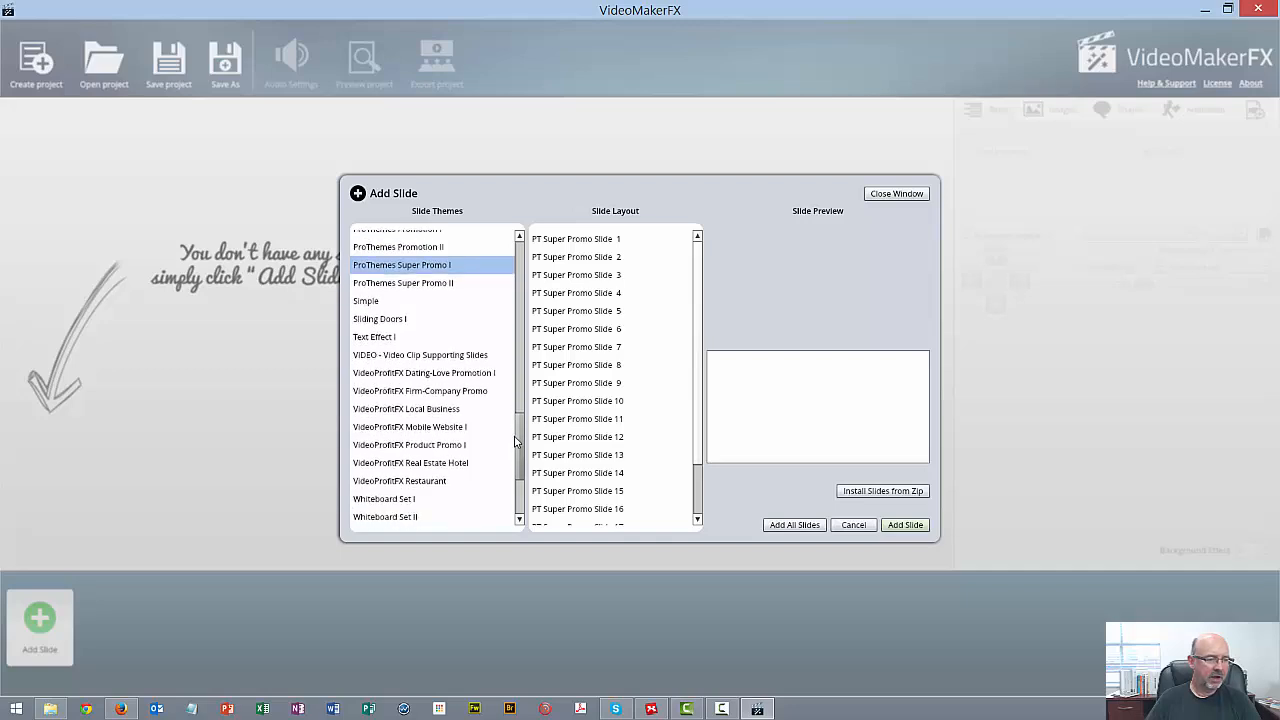
{"action": "left_click", "coordinate": [452, 411]}
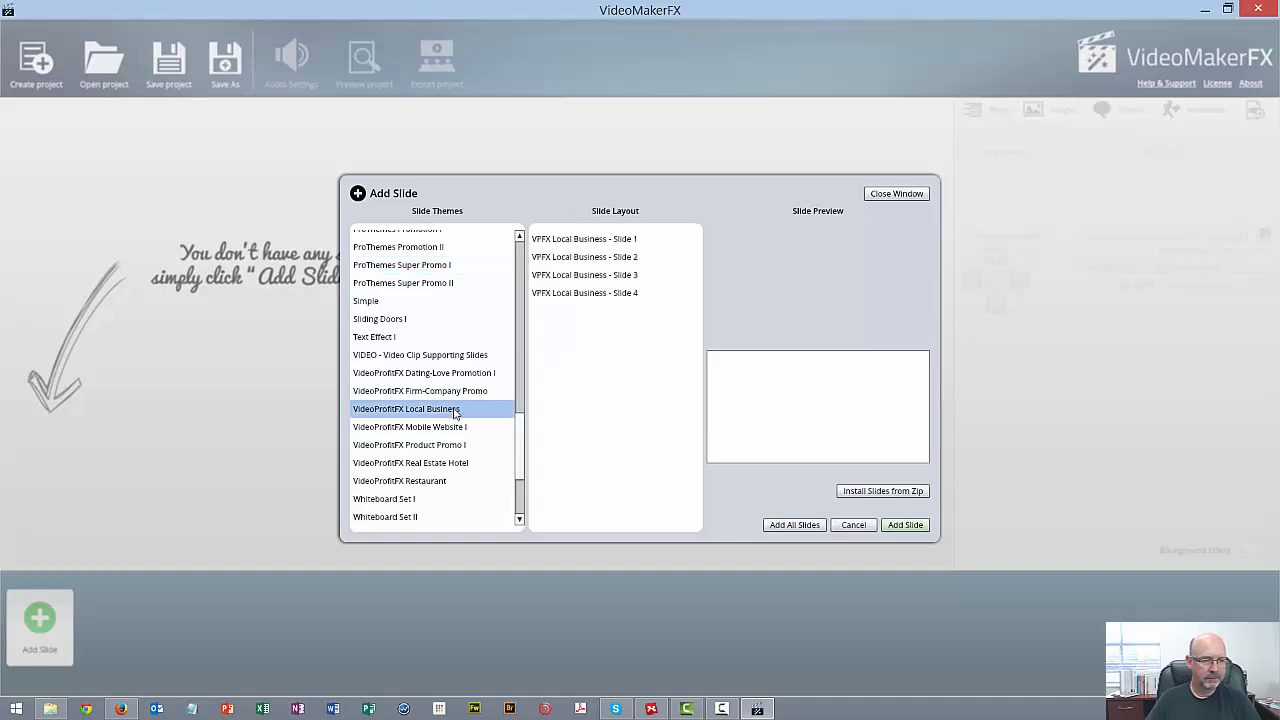
{"action": "left_click", "coordinate": [794, 525]}
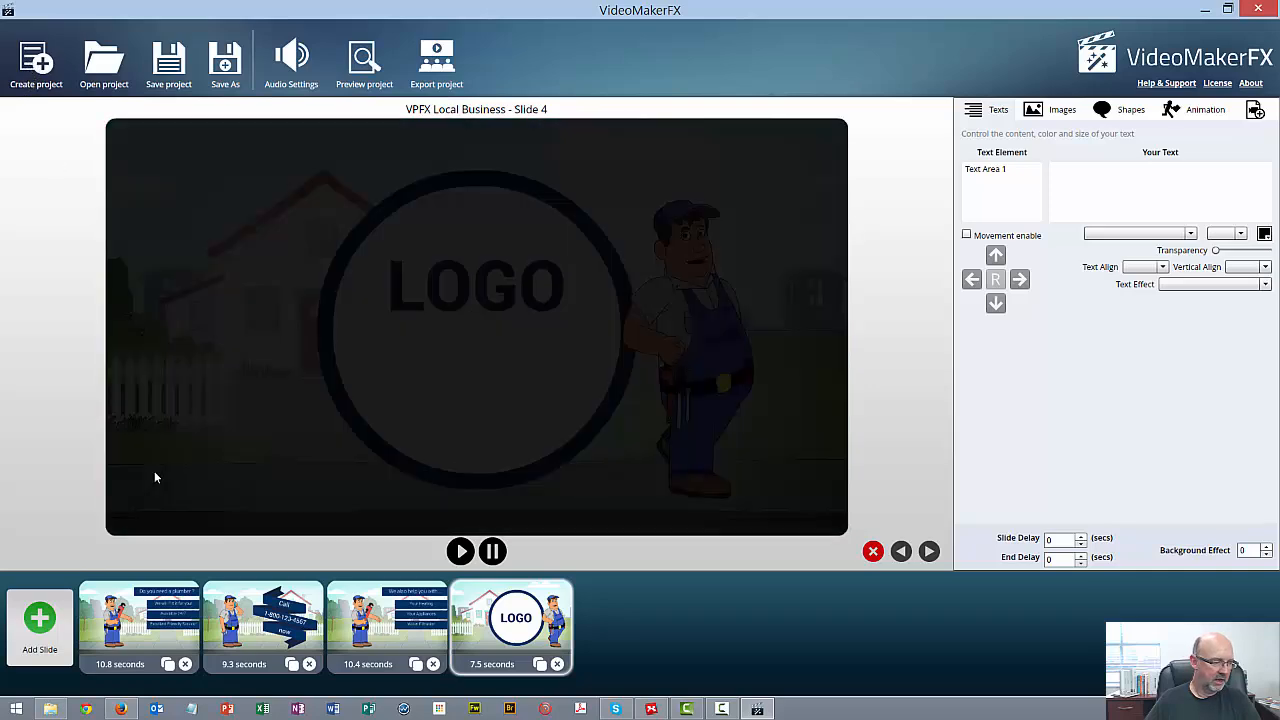
Change the last line of text on slide 1 to "Excellent Friendly Plumbing"
{"action": "left_click", "coordinate": [146, 622]}
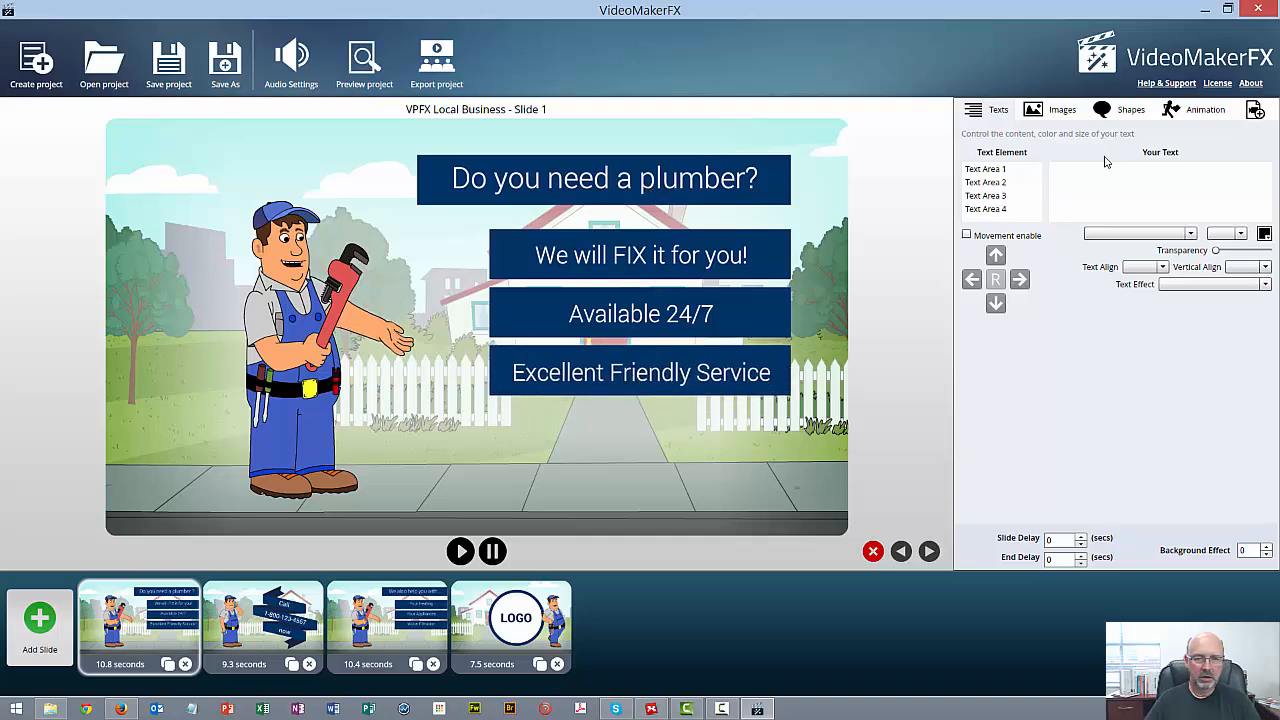
{"action": "left_click", "coordinate": [1008, 210]}
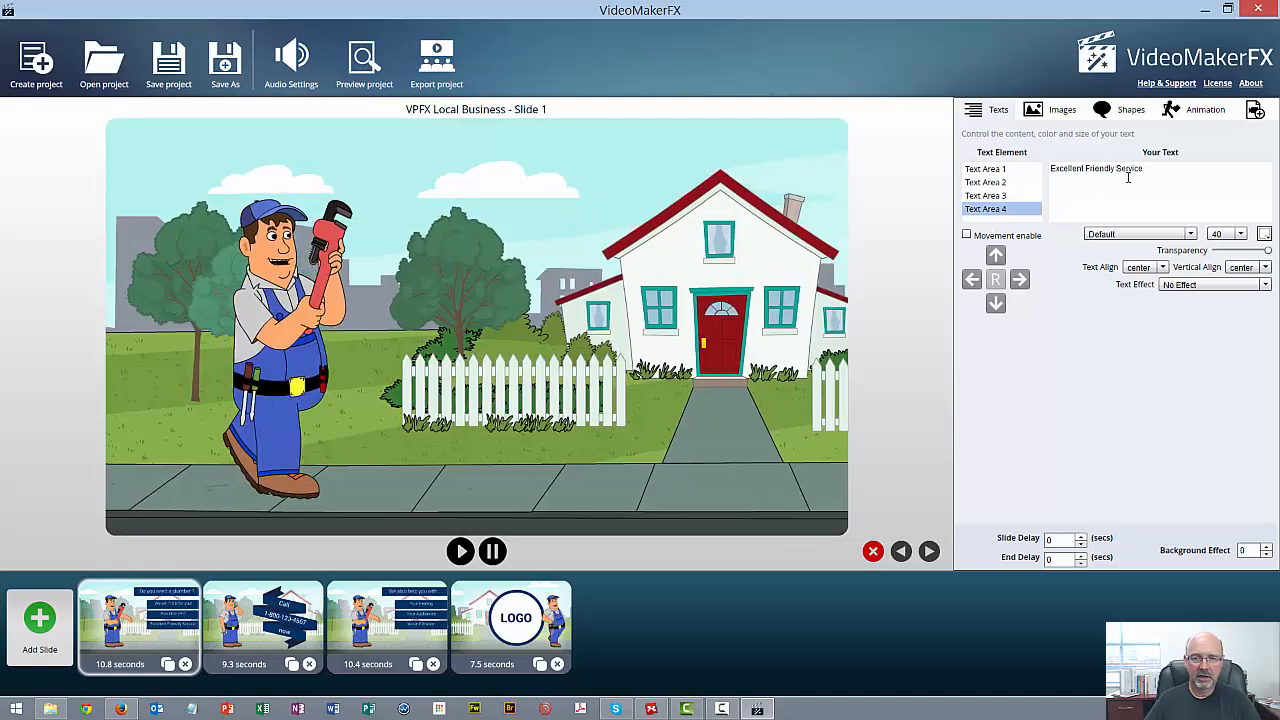
{"action": "double_click", "coordinate": [1124, 169]}
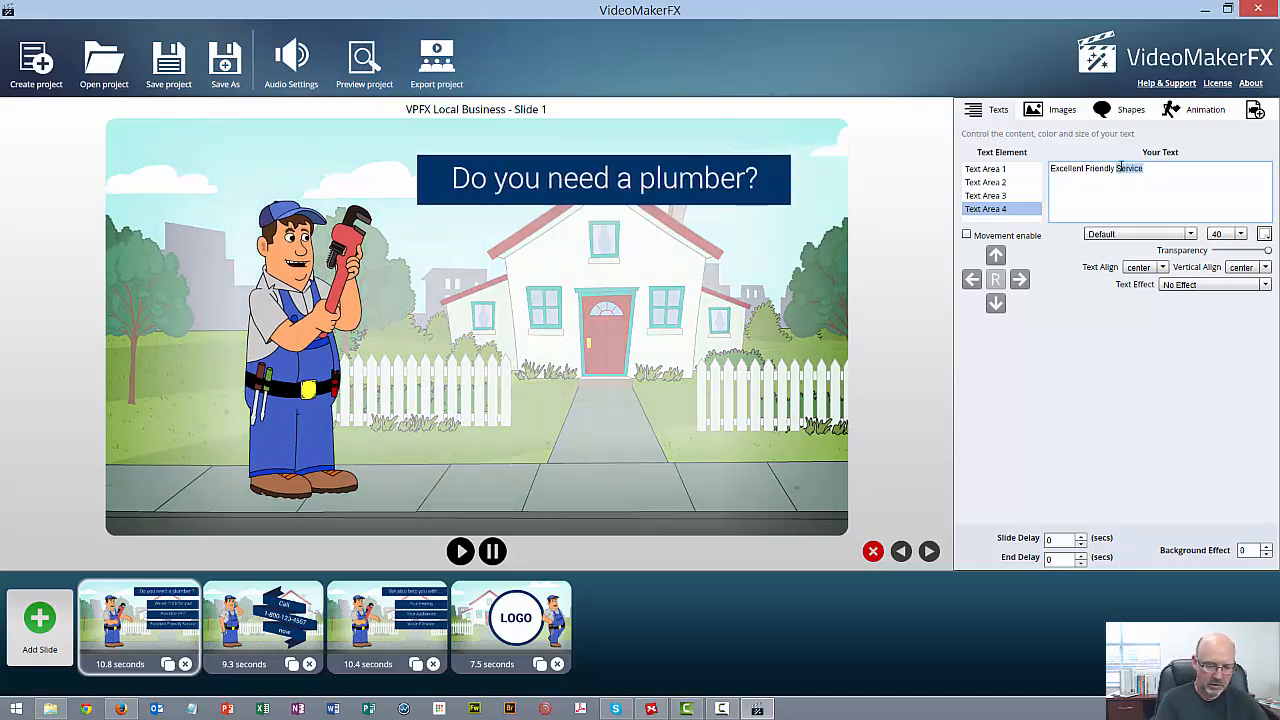
{"action": "type", "text": "Plumbing"}
{"action": "key", "text": "Return"}
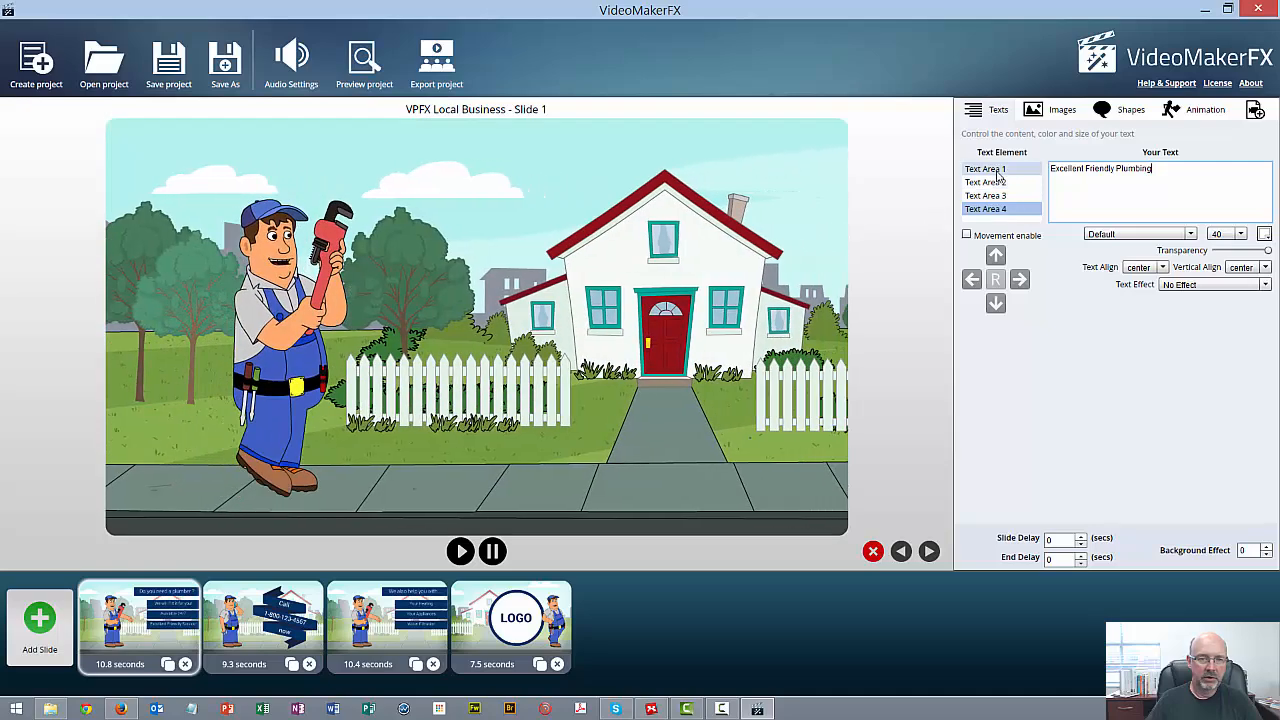
Change slide 1's heading to "Do you need a good plumber?" and set its font size to 45
{"action": "left_click", "coordinate": [996, 170]}
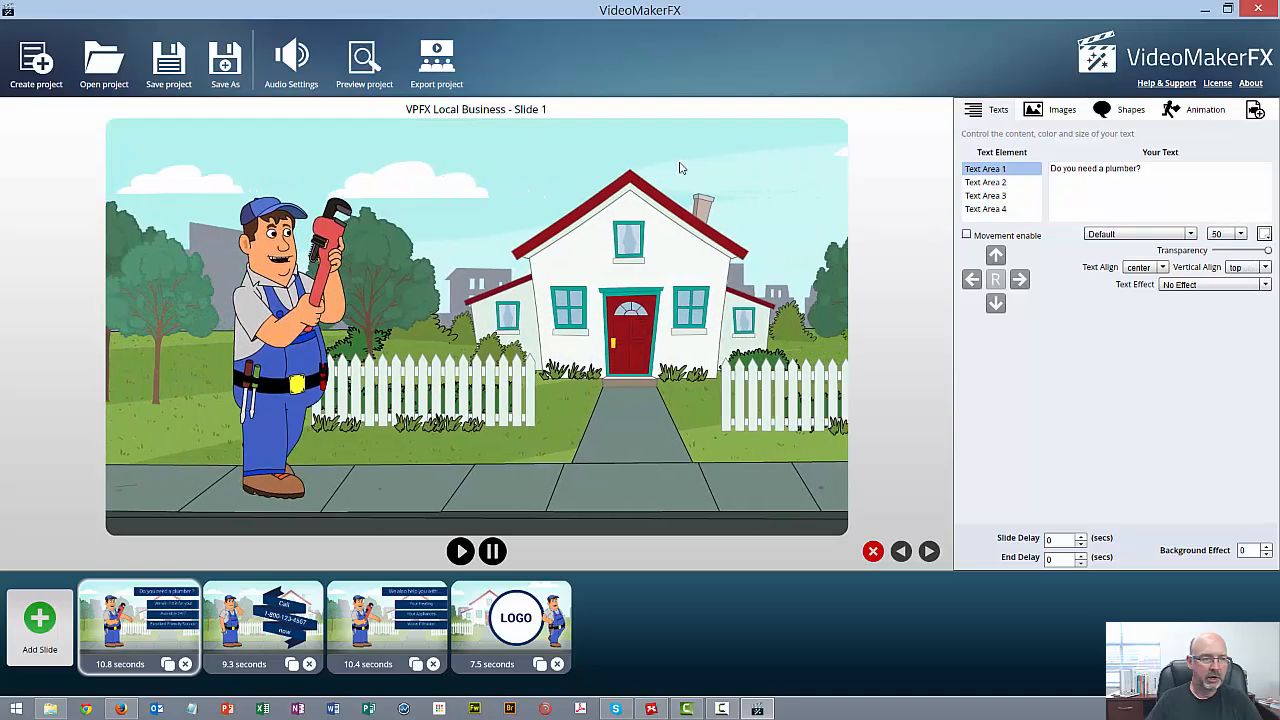
{"action": "left_click", "coordinate": [1107, 172]}
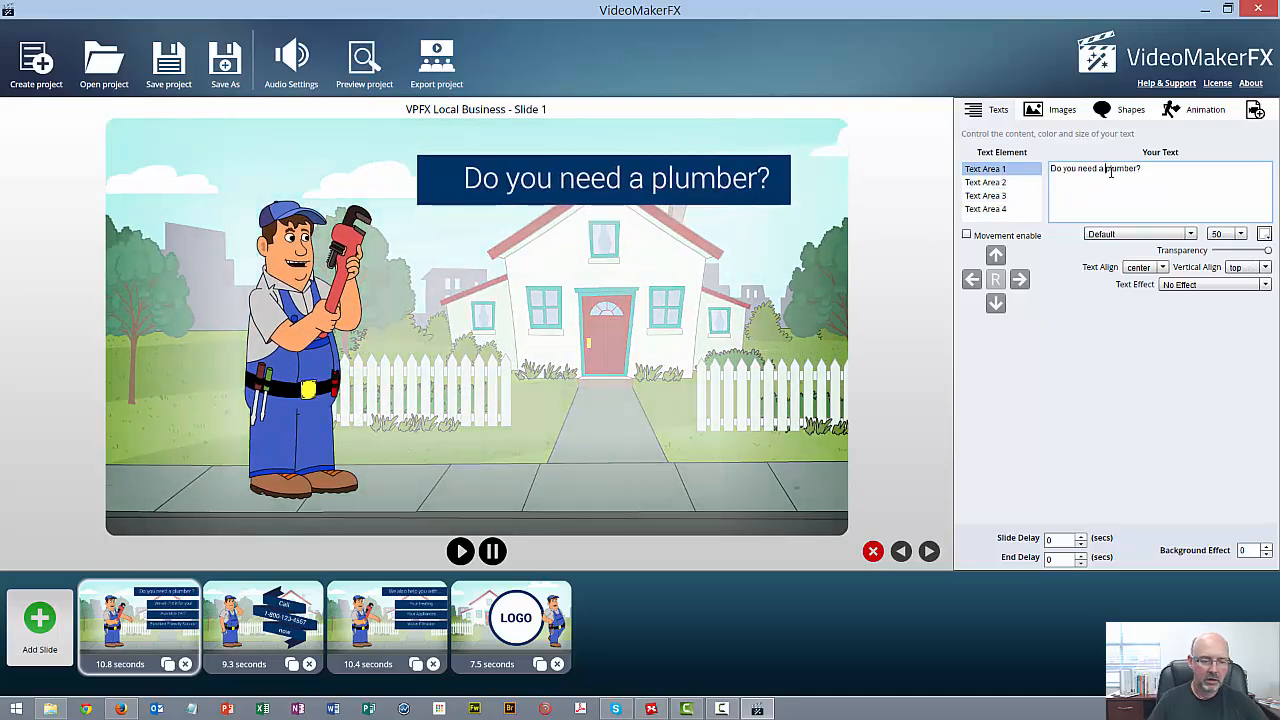
{"action": "type", "text": "good"}
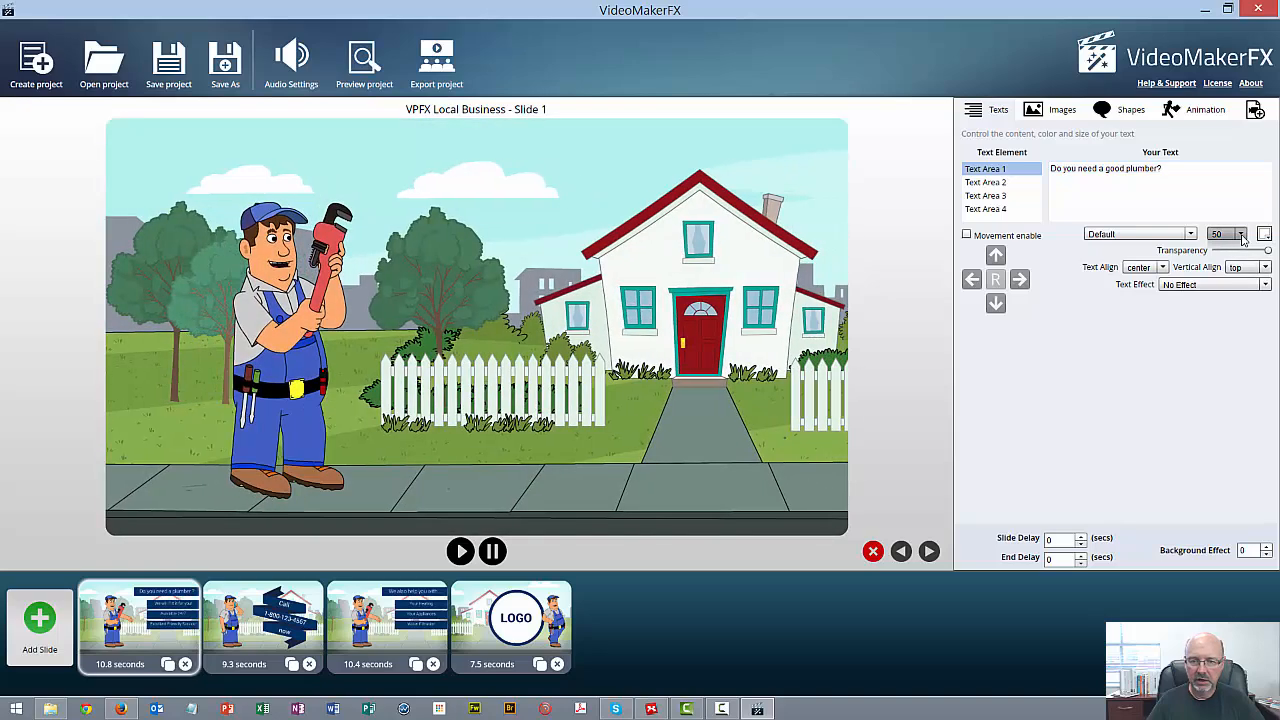
{"action": "left_click", "coordinate": [1240, 234]}
{"action": "left_click", "coordinate": [1230, 252]}
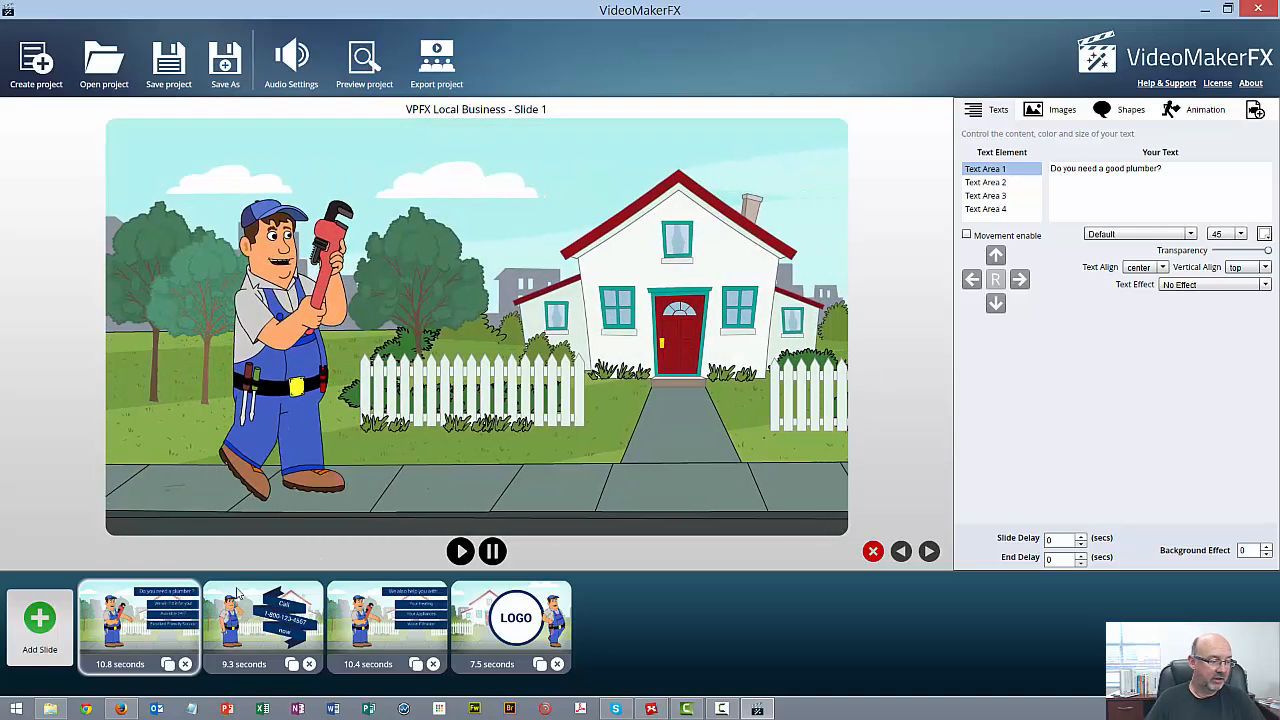
Replace the ending of the sample phone number in slide 2's middle ribbon text
{"action": "left_click", "coordinate": [242, 624]}
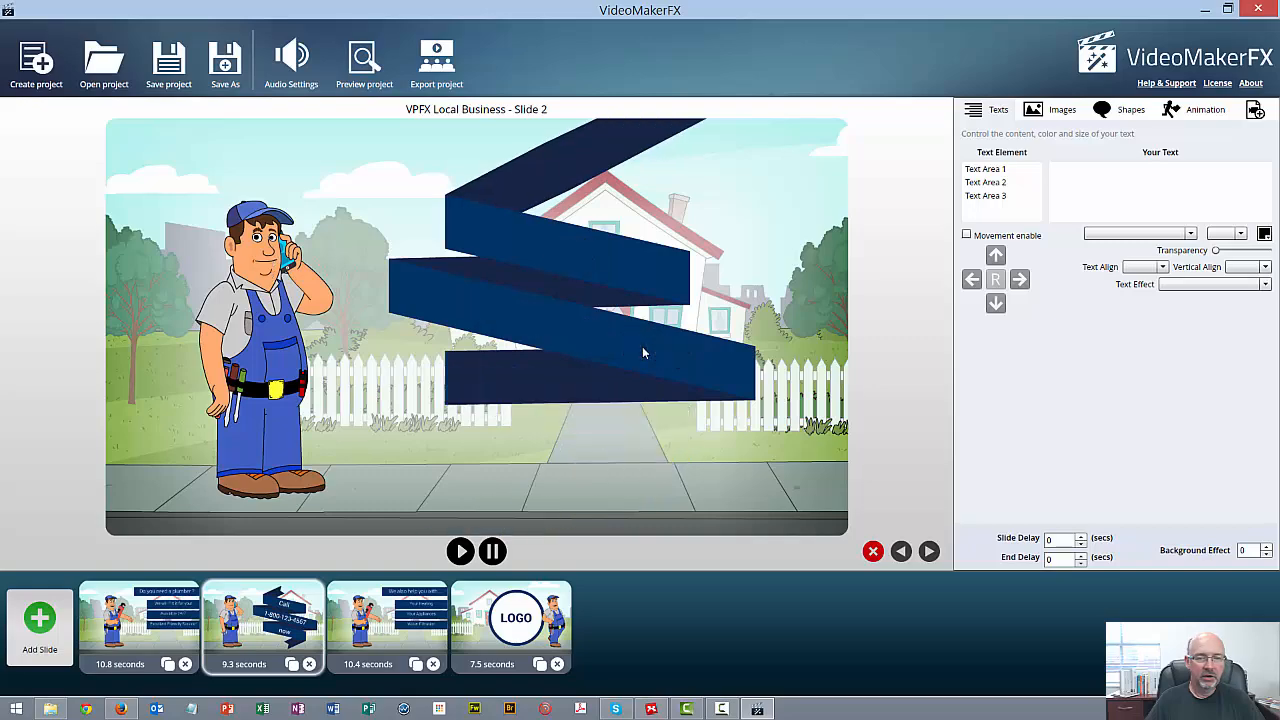
{"action": "left_click", "coordinate": [1015, 183]}
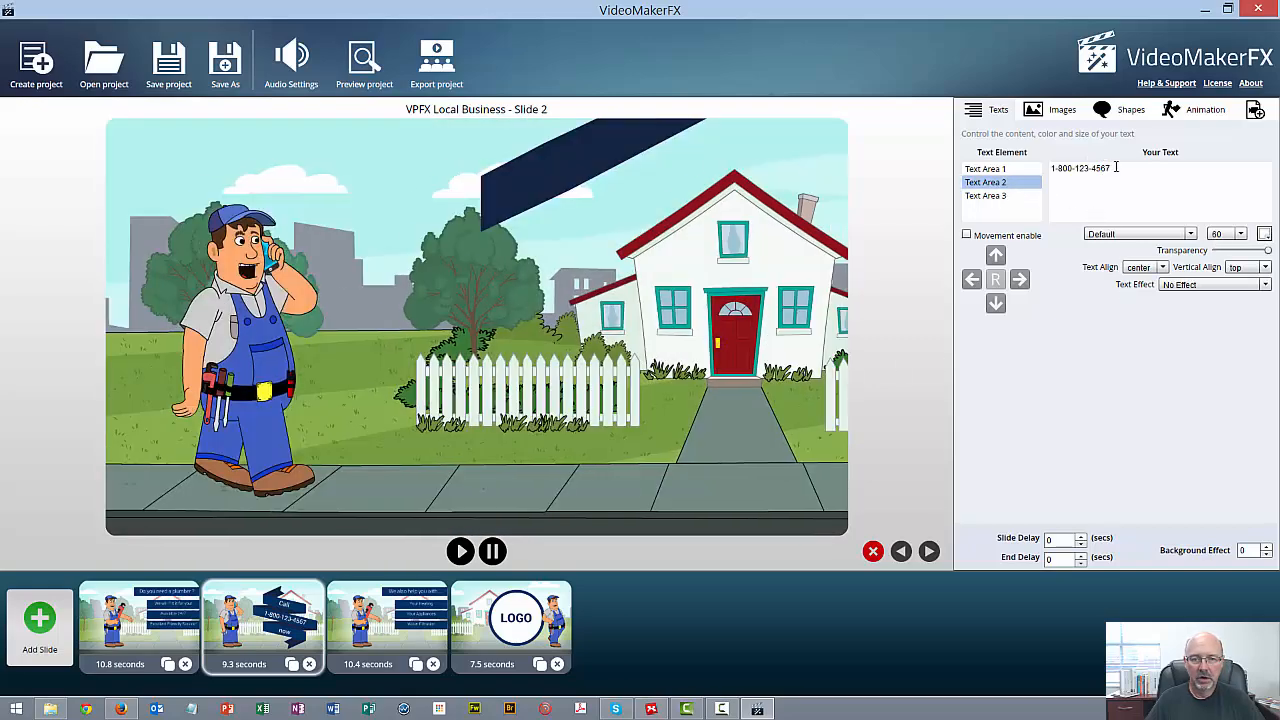
{"action": "left_click_drag", "start_coordinate": [1116, 167], "coordinate": [1078, 172]}
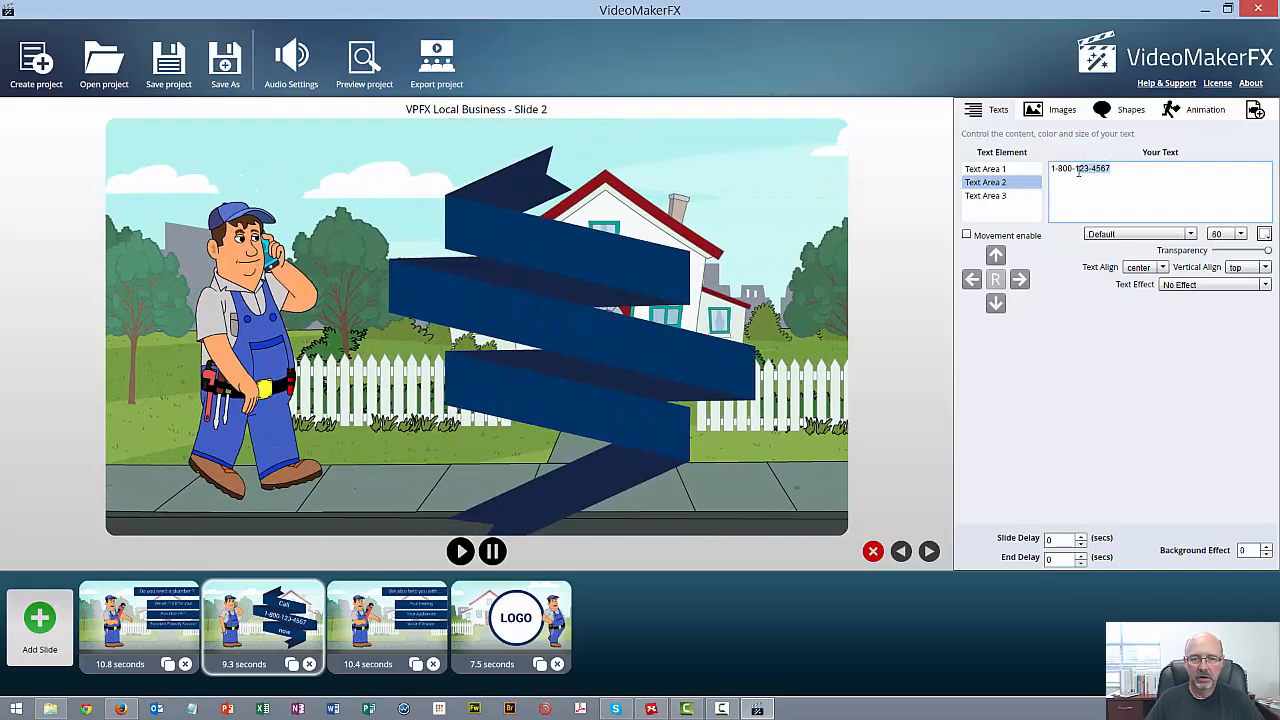
{"action": "left_click", "coordinate": [1105, 170]}
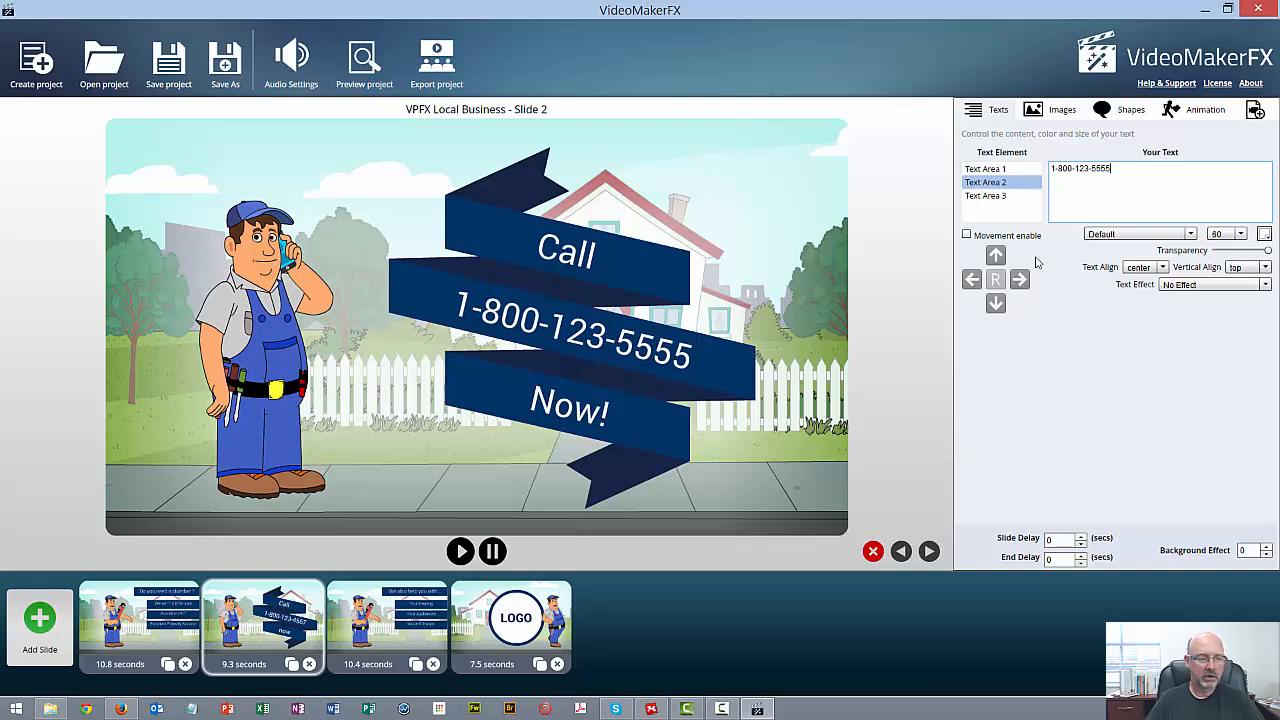
Change the last line of text on slide 3 to "Your Water leaks"
{"action": "left_click", "coordinate": [398, 643]}
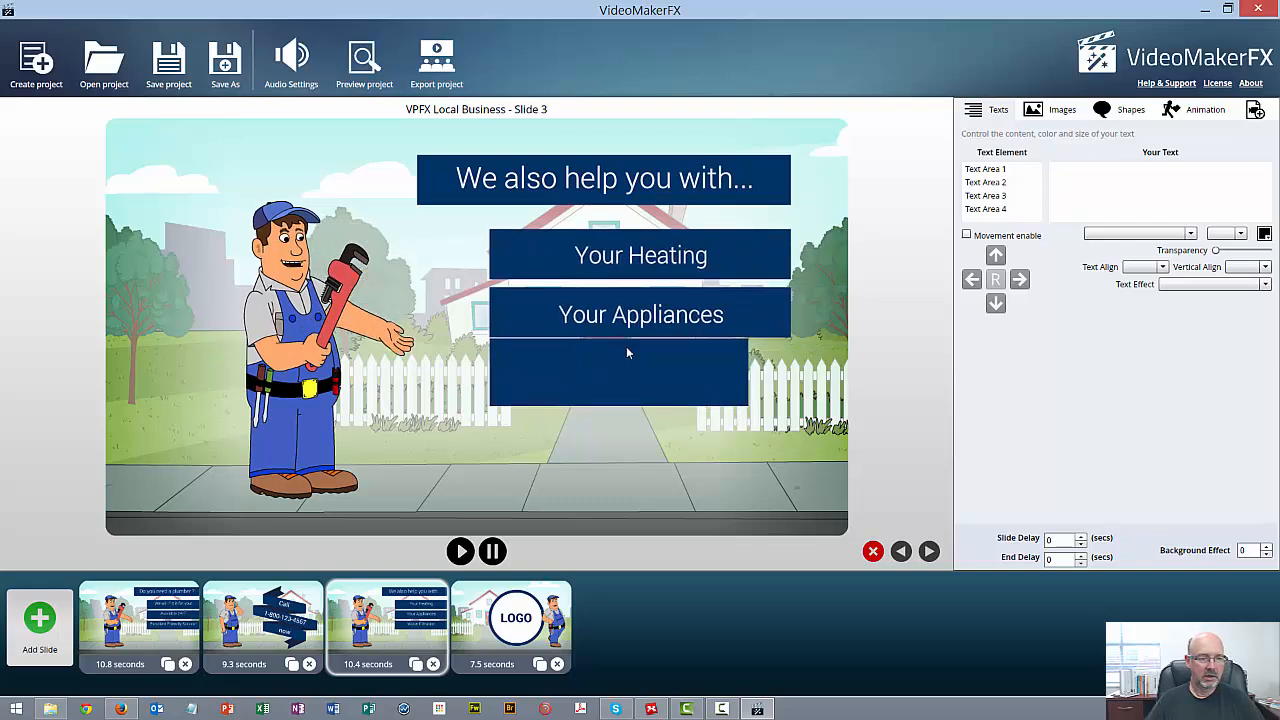
{"action": "left_click", "coordinate": [986, 209]}
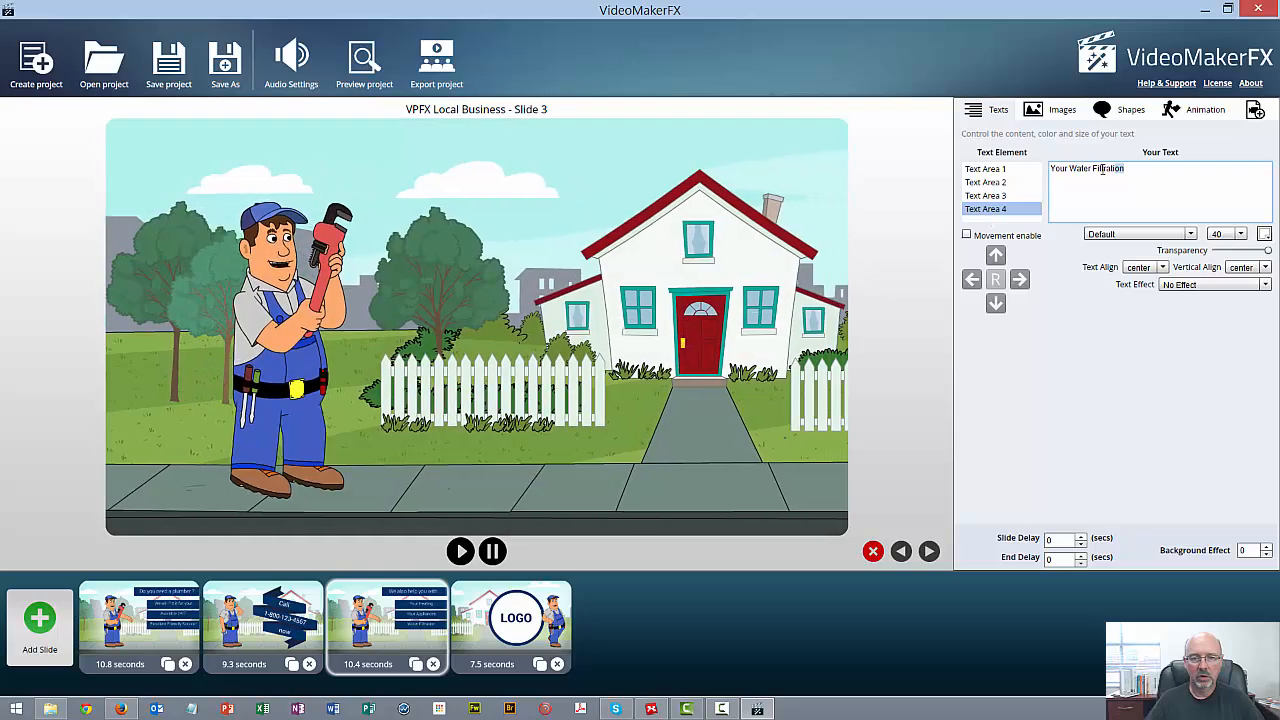
{"action": "double_click", "coordinate": [1104, 169]}
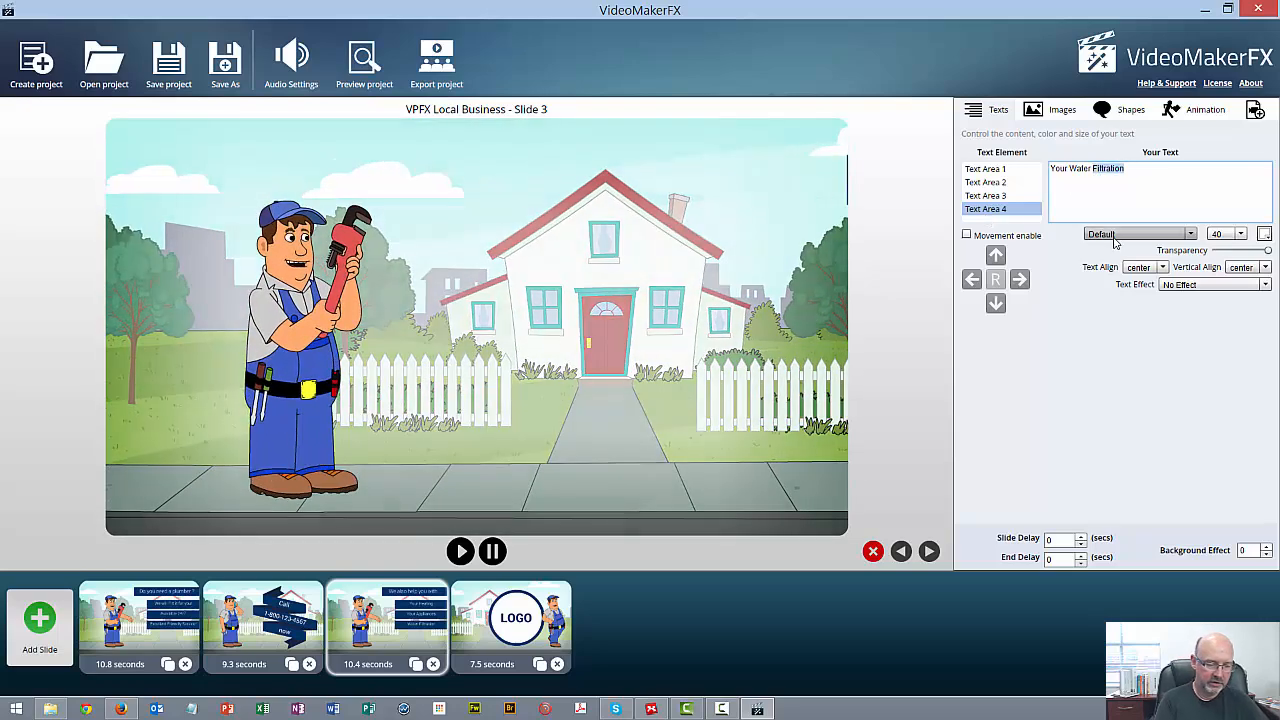
{"action": "type", "text": "leaks"}
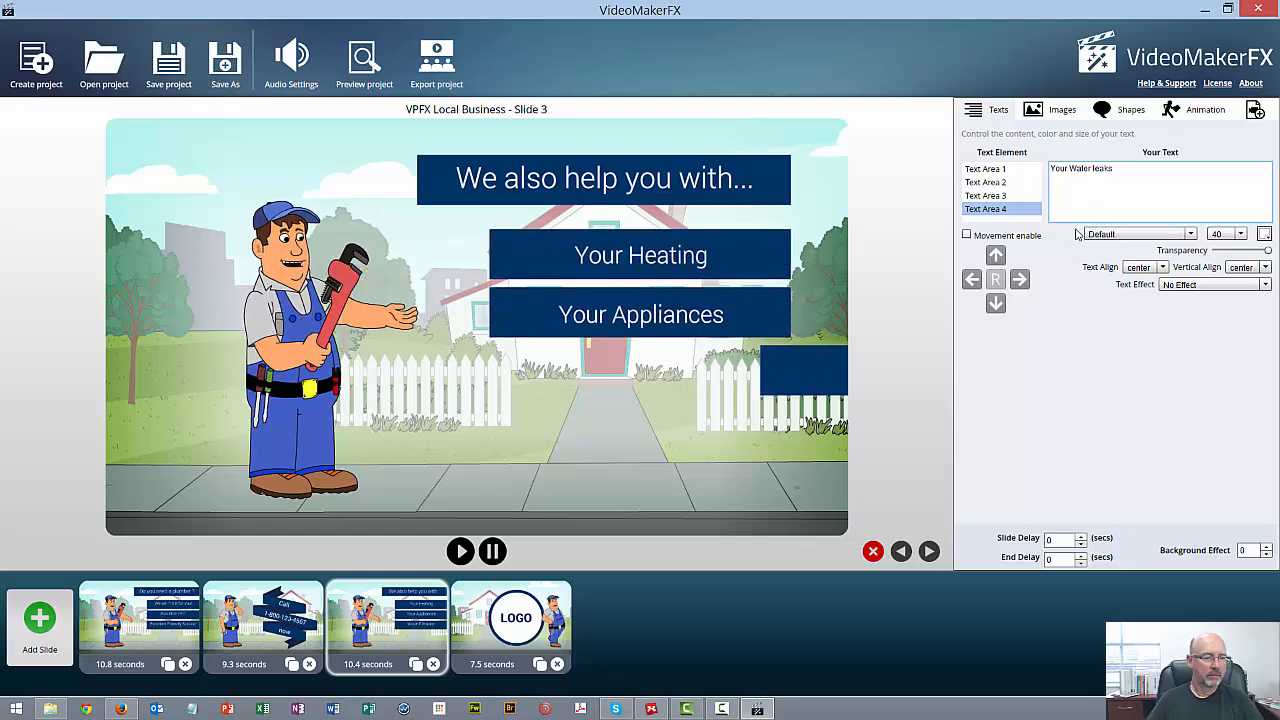
Insert shield_04.png from the gallery's Guarantees category into Image Area 1 of slide 4
{"action": "left_click", "coordinate": [519, 630]}
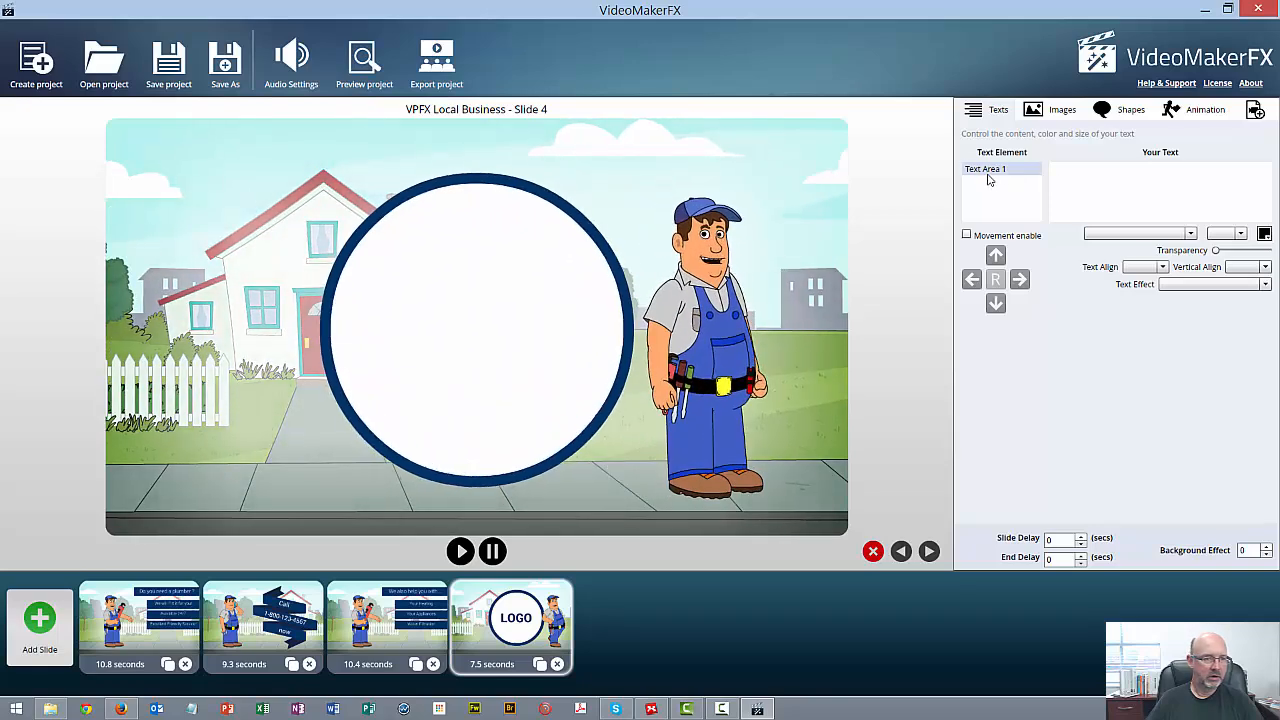
{"action": "left_click", "coordinate": [986, 171]}
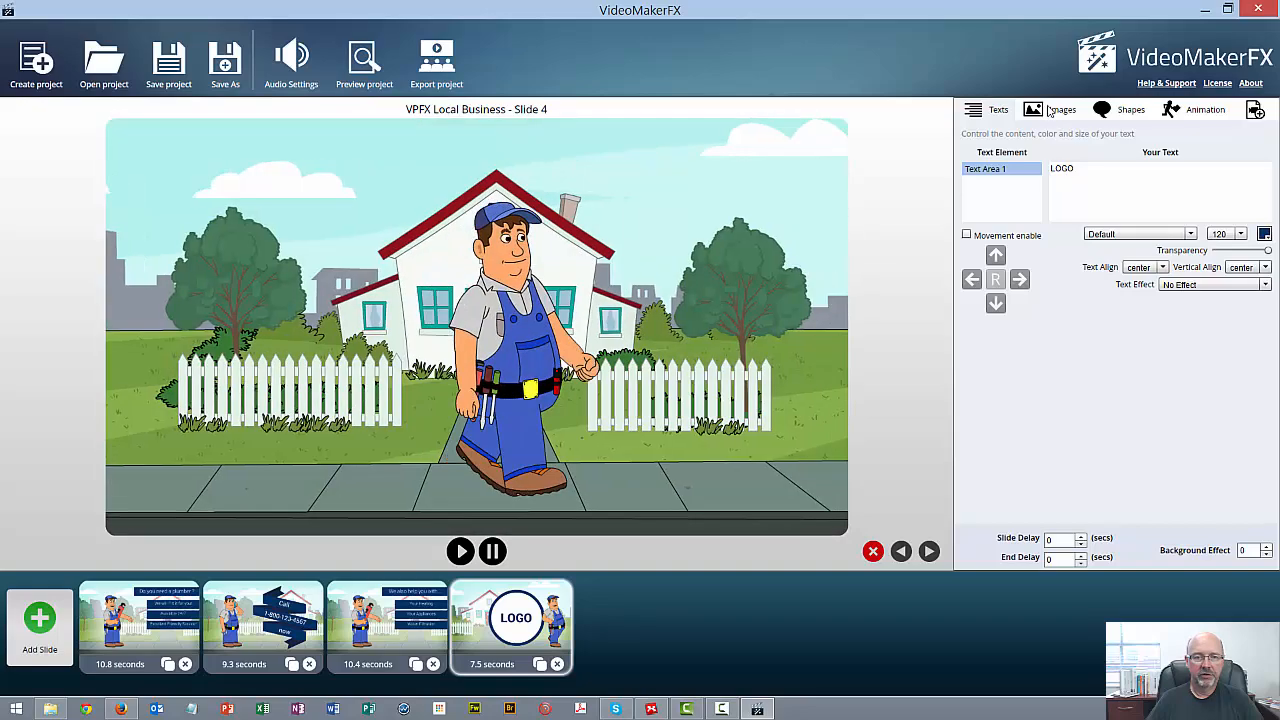
{"action": "left_click", "coordinate": [1051, 111]}
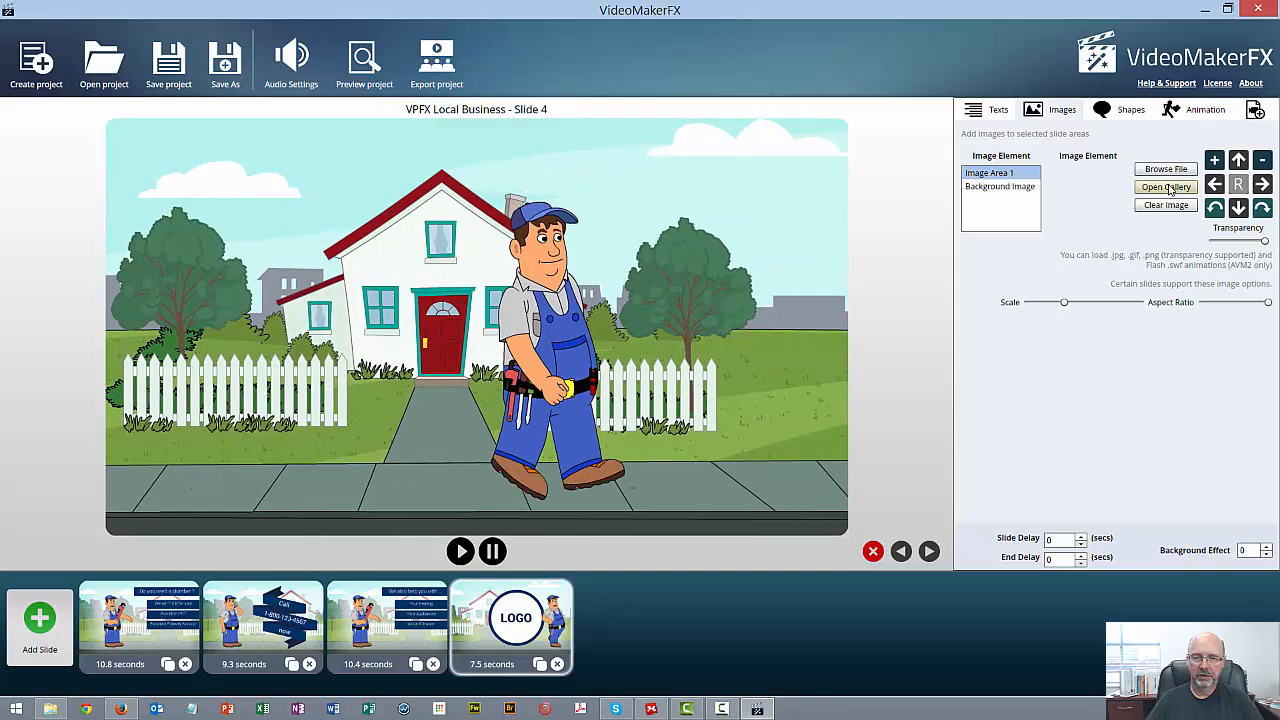
{"action": "left_click", "coordinate": [1167, 188]}
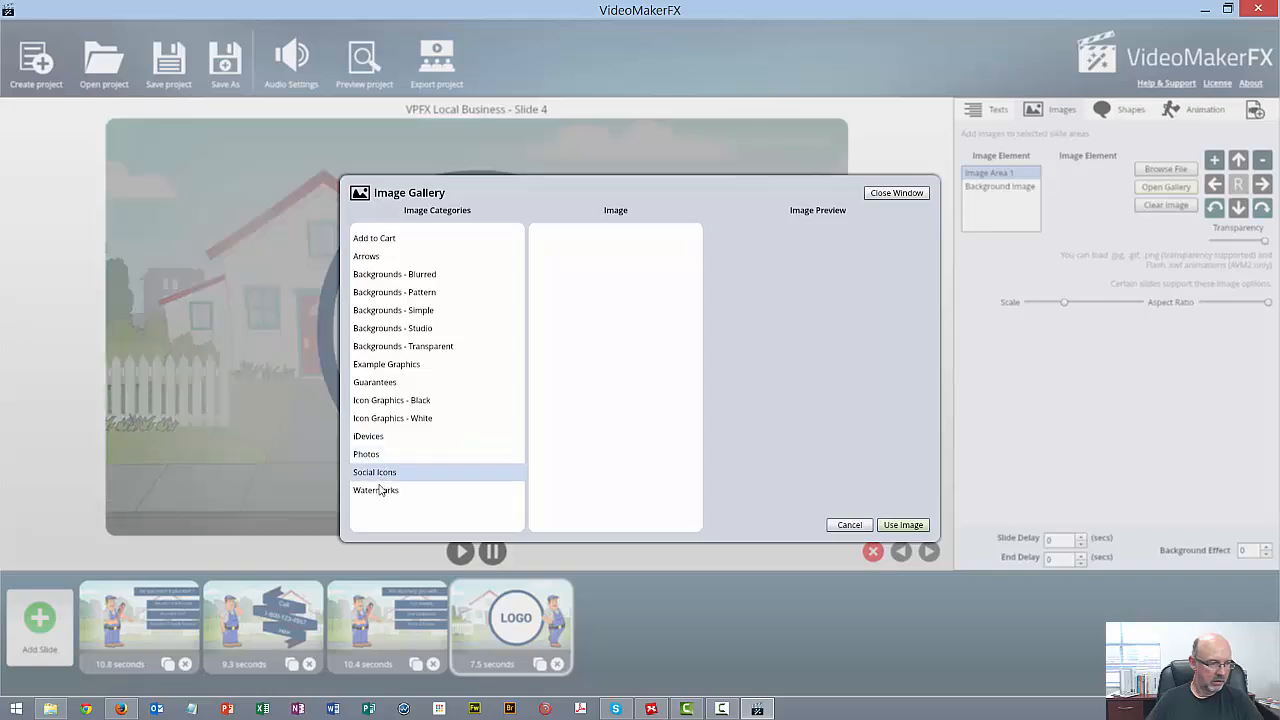
{"action": "left_click", "coordinate": [395, 405]}
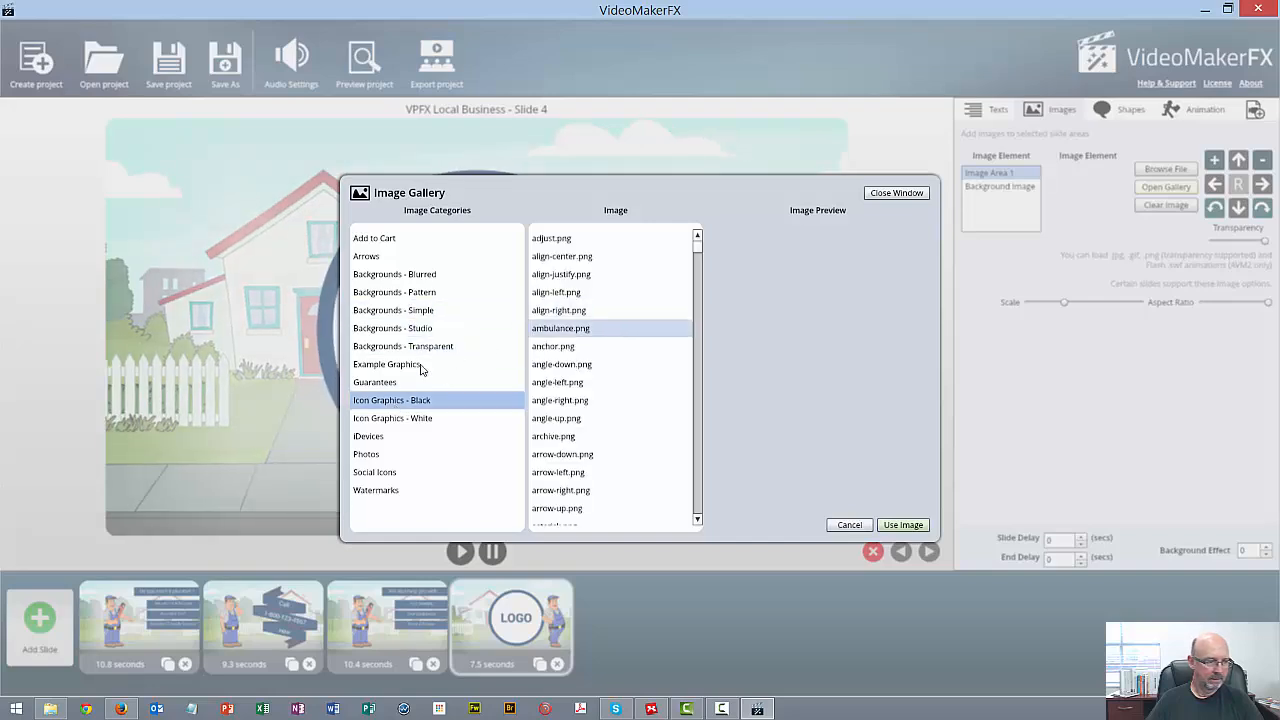
{"action": "left_click", "coordinate": [373, 383]}
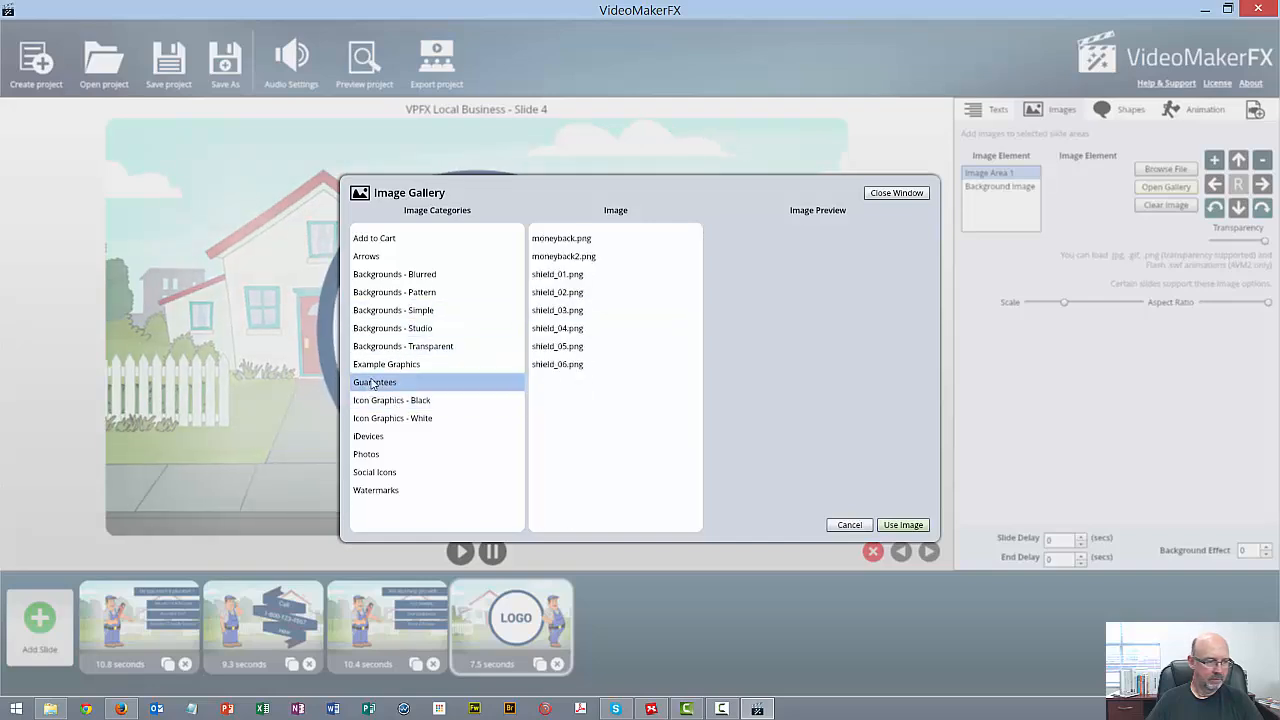
{"action": "left_click", "coordinate": [575, 330]}
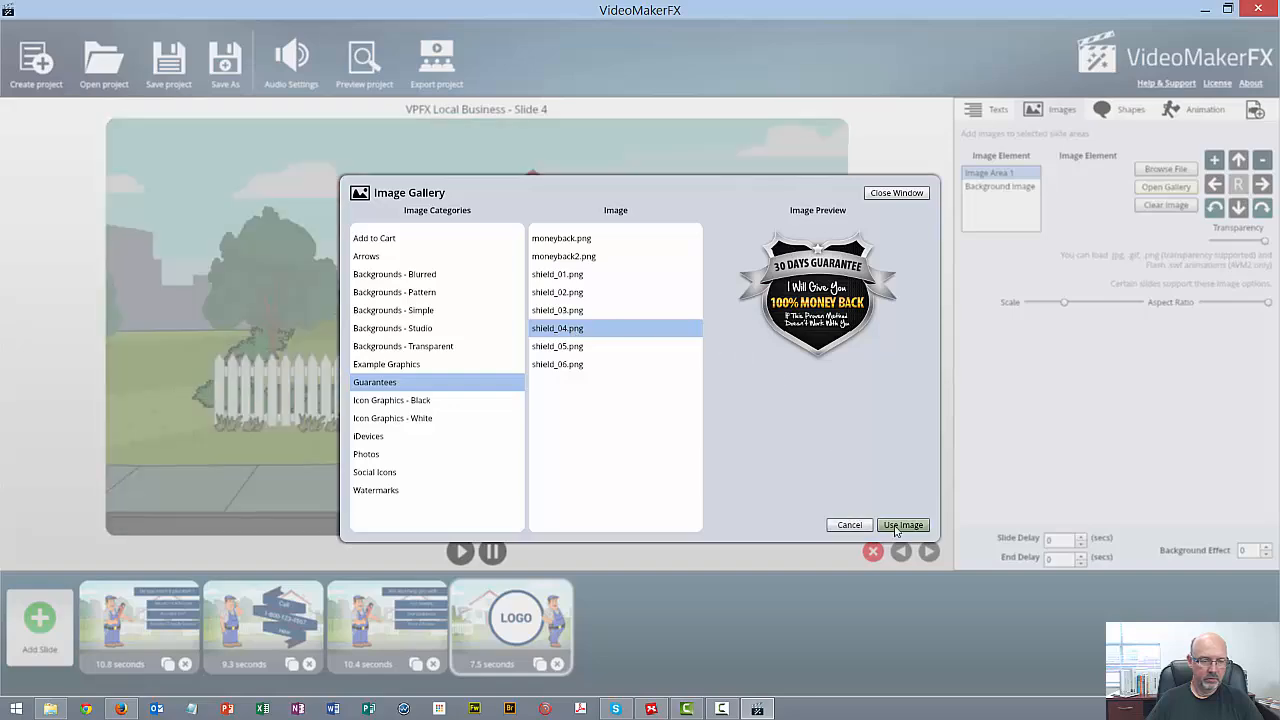
{"action": "left_click", "coordinate": [903, 525]}
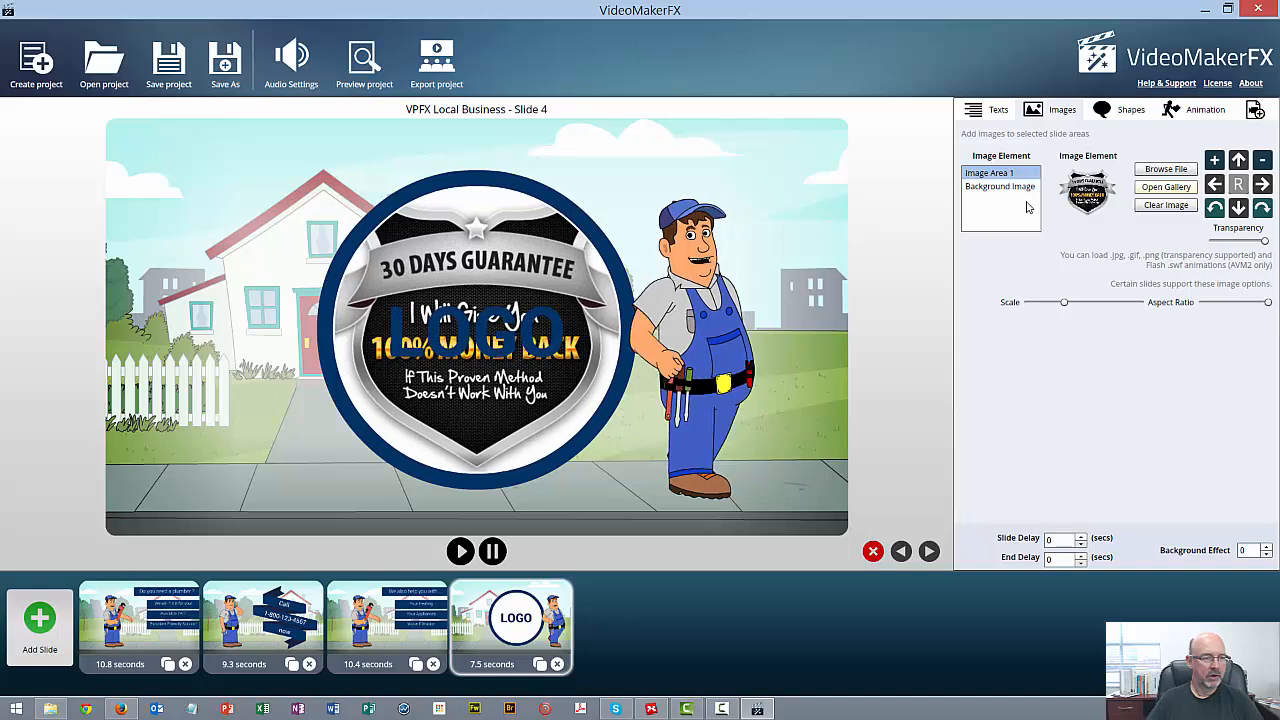
Delete the LOGO placeholder text from slide 4
{"action": "left_click", "coordinate": [994, 112]}
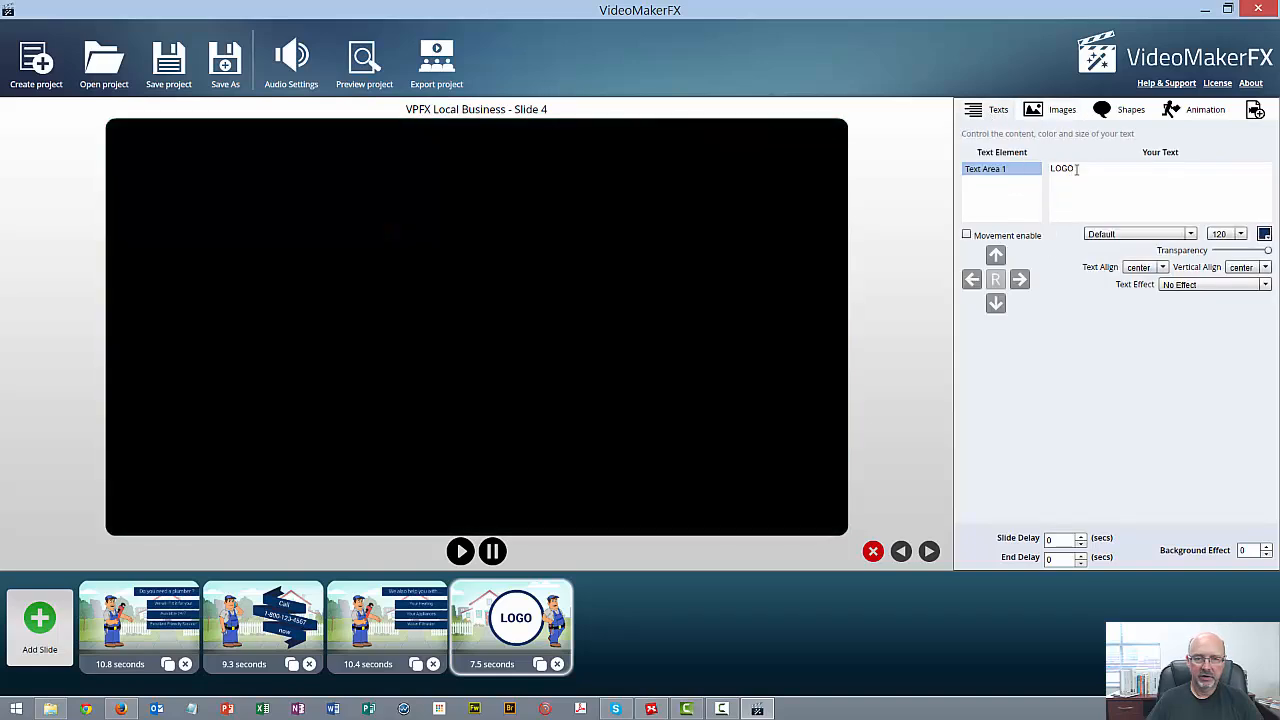
{"action": "left_click", "coordinate": [1050, 213]}
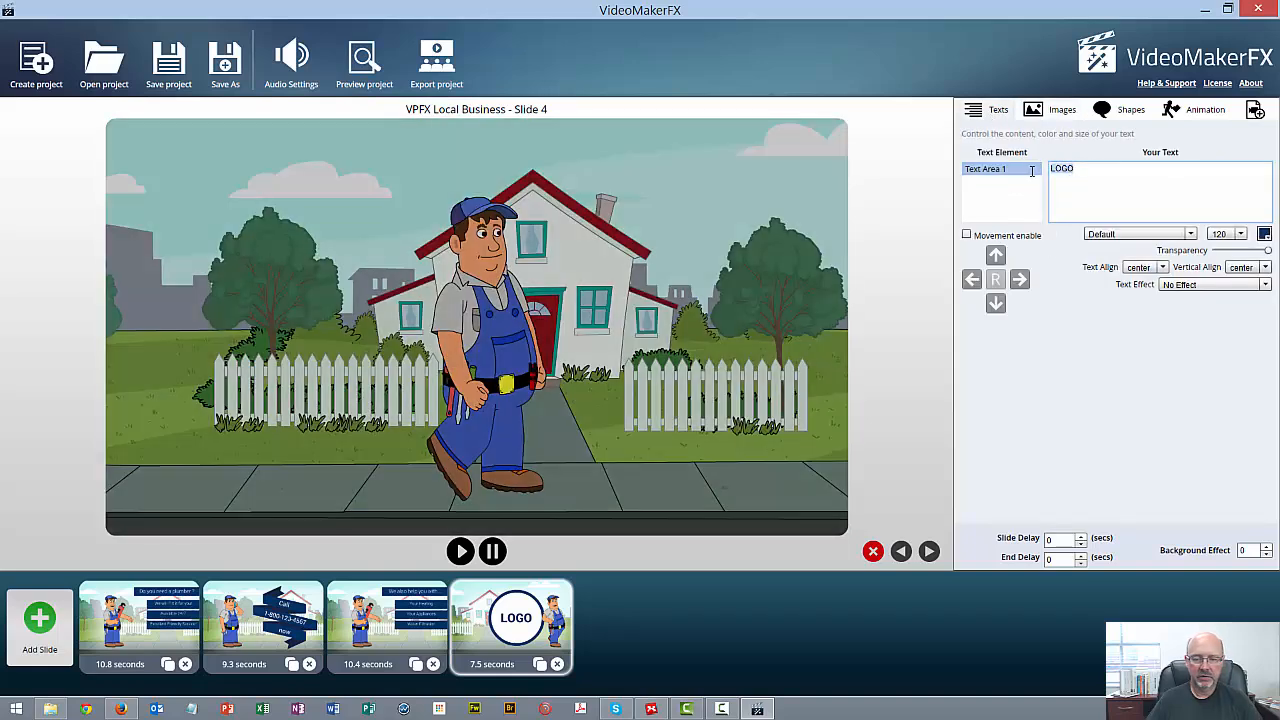
{"action": "key", "text": "BackSpace"}
{"action": "key", "text": "BackSpace"}
{"action": "key", "text": "BackSpace"}
{"action": "key", "text": "BackSpace"}
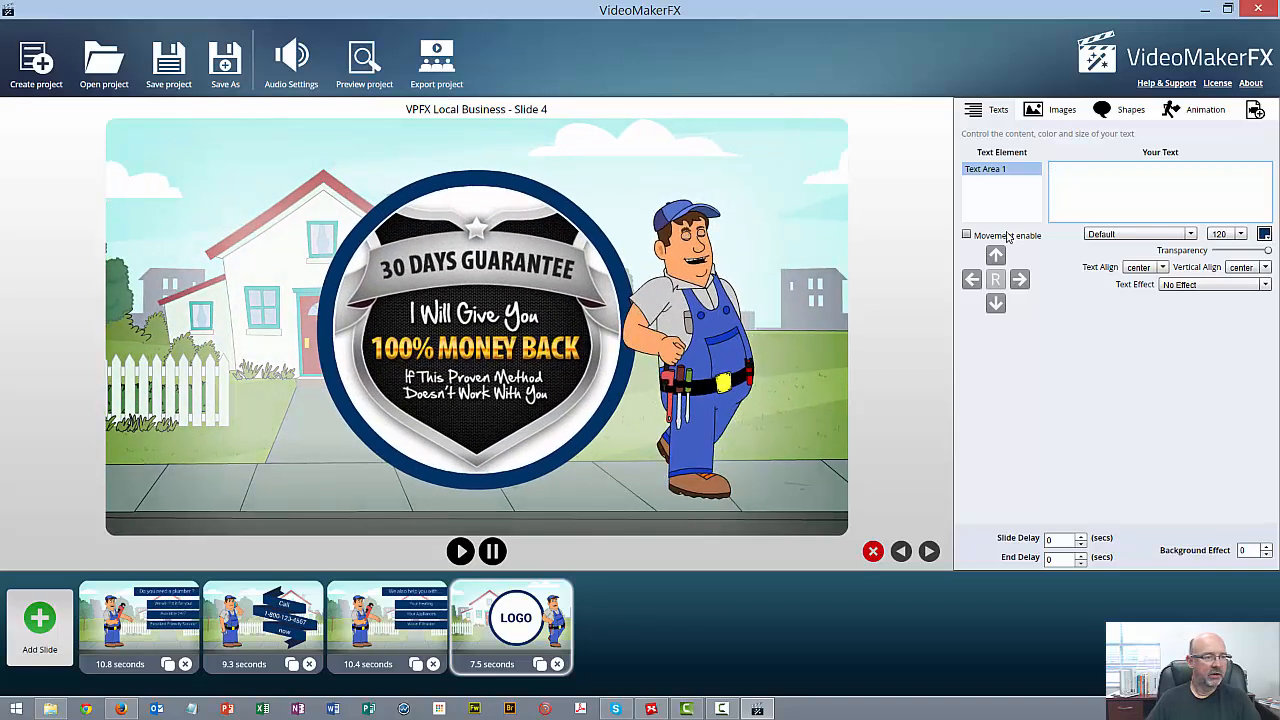
Scale down the guarantee shield image on slide 4 so it fits inside the circle
{"action": "left_click", "coordinate": [1058, 111]}
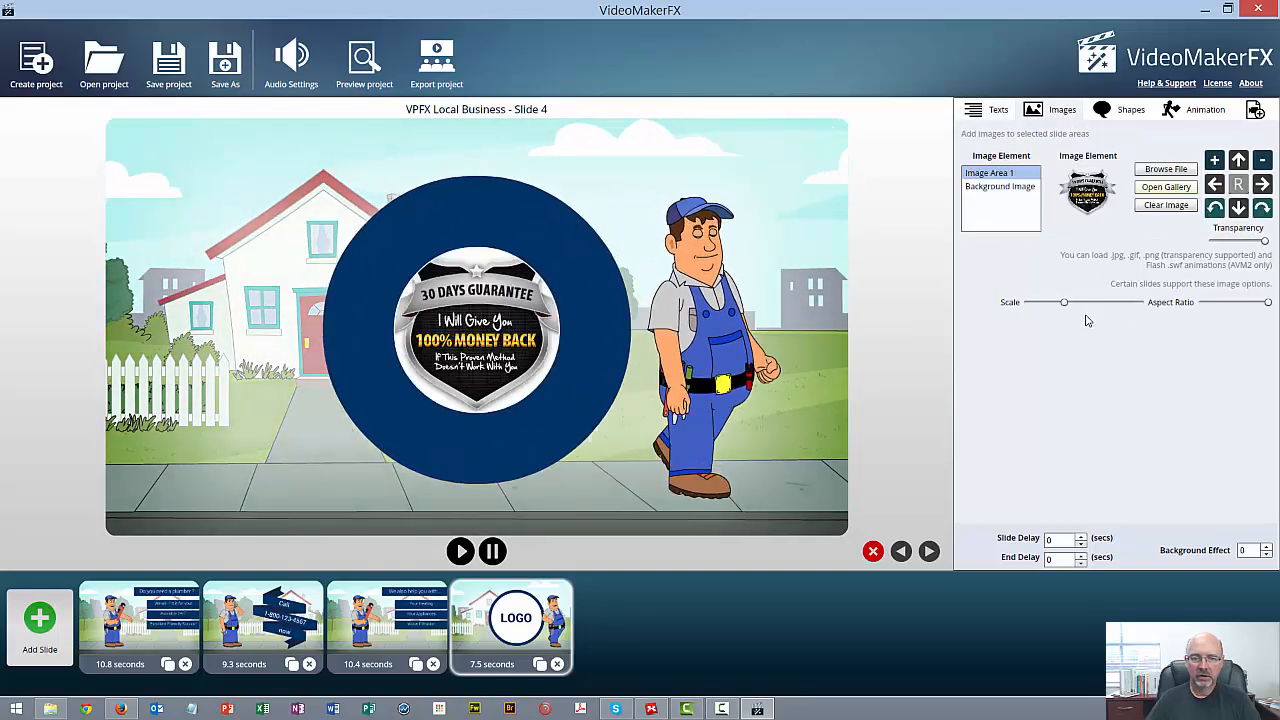
{"action": "mouse_move", "coordinate": [1062, 308]}
{"action": "left_click_drag", "start_coordinate": [1062, 305], "coordinate": [1055, 305]}
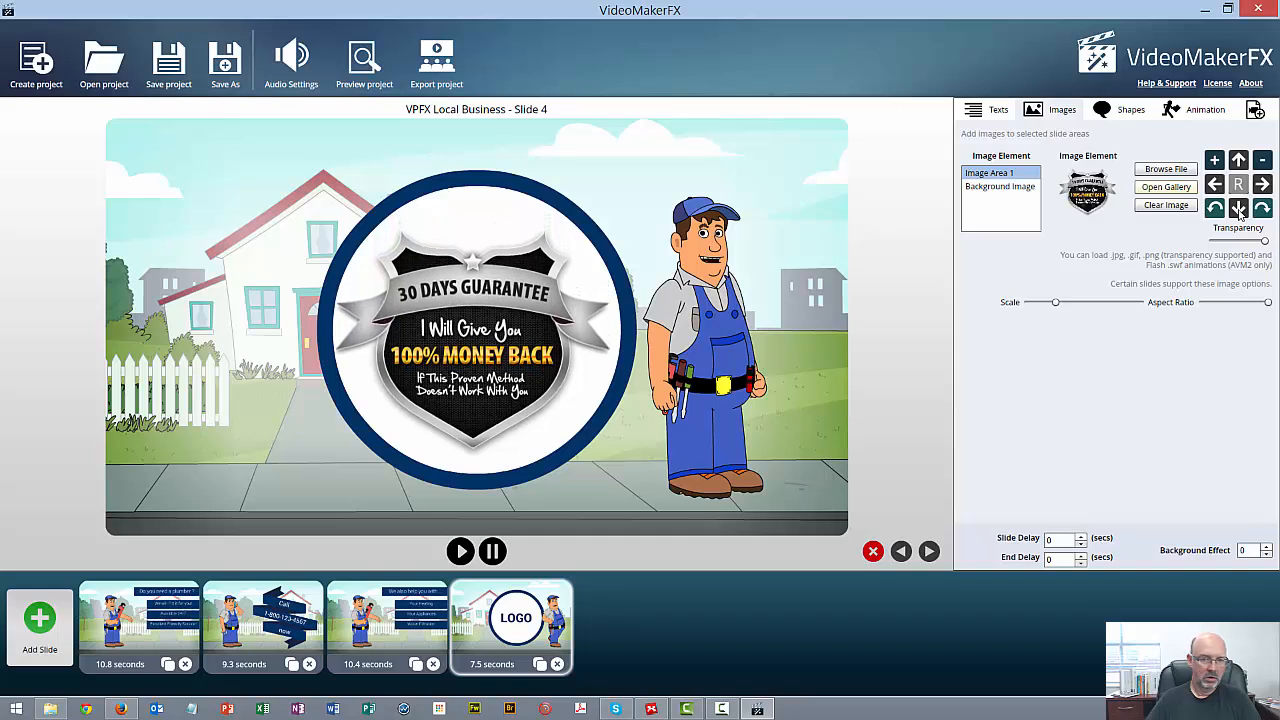
Nudge the guarantee shield image on slide 4 slightly right and up to center it in the circle
{"action": "left_click", "coordinate": [1263, 186]}
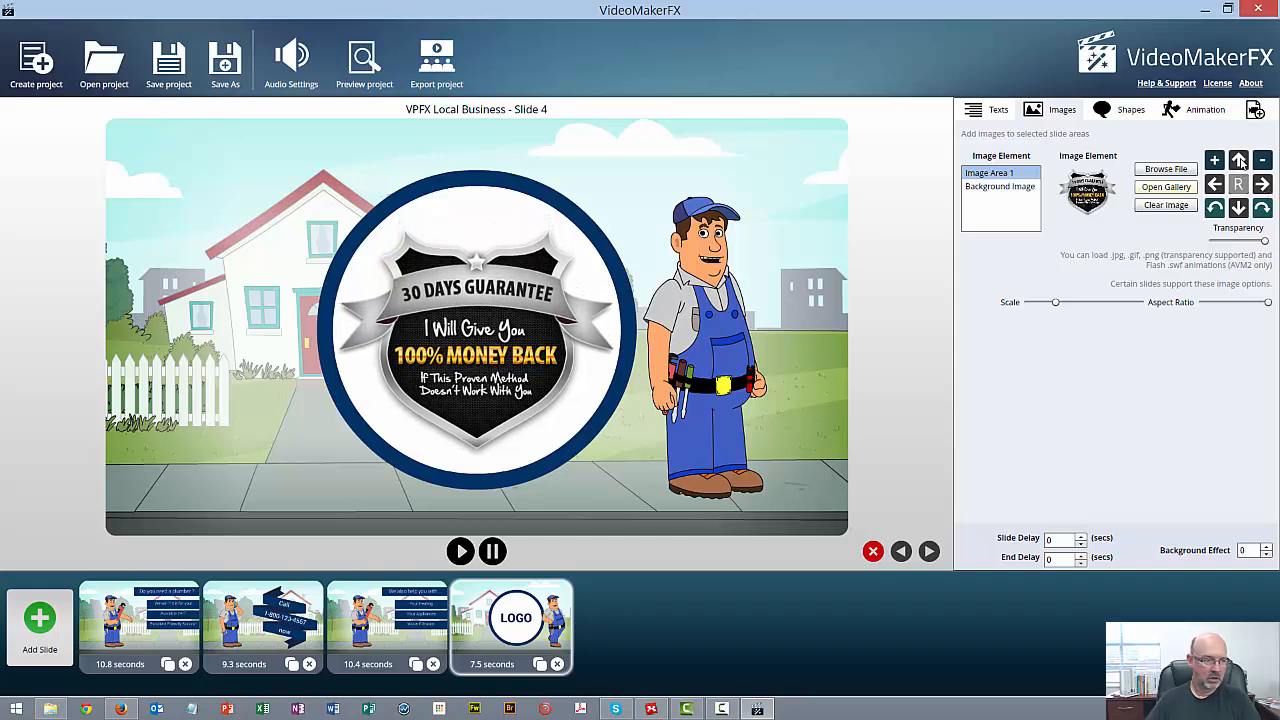
{"action": "left_click", "coordinate": [1240, 162]}
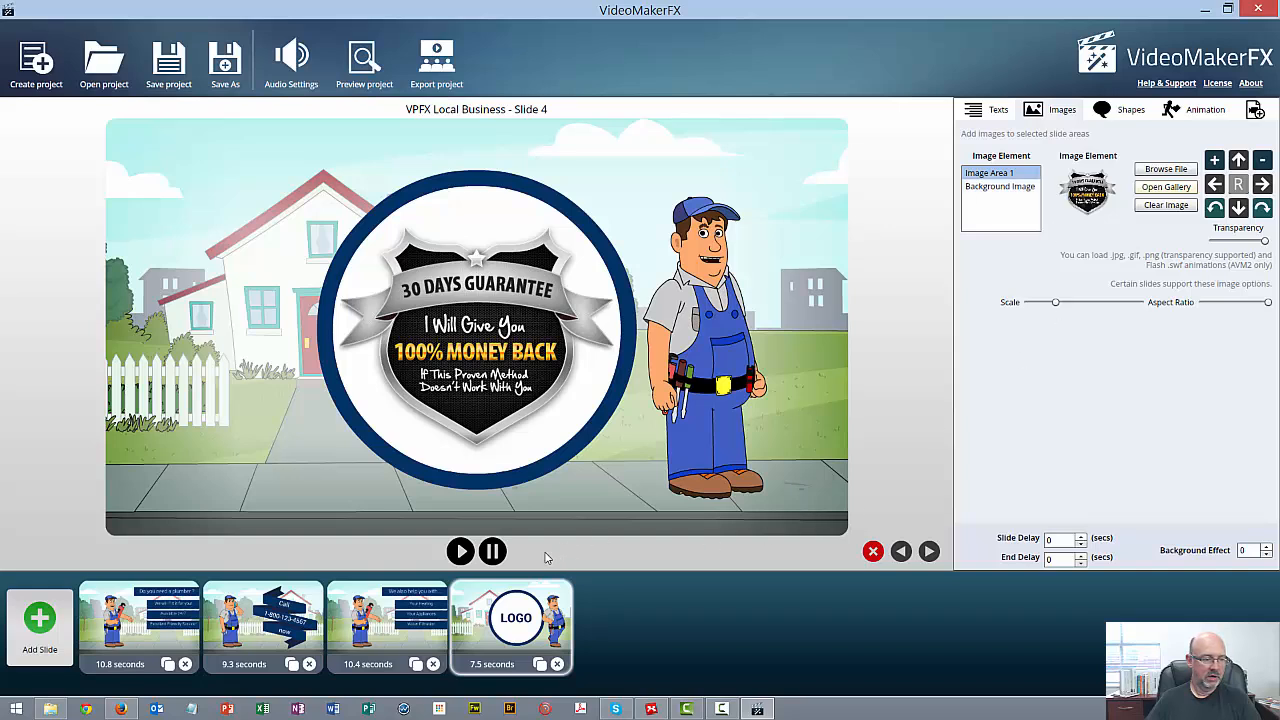
Play slide 4's animation and preview the whole project to check the slides in sequence
{"action": "left_click", "coordinate": [463, 553]}
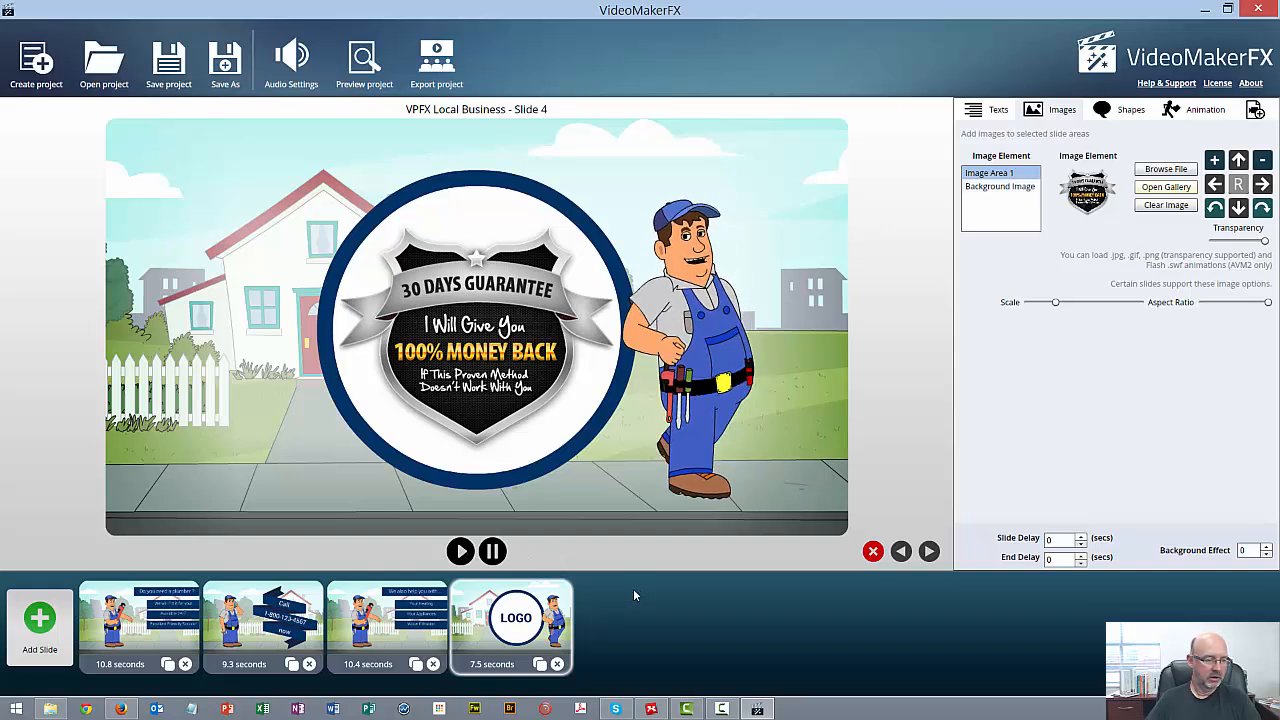
{"action": "left_click", "coordinate": [462, 553]}
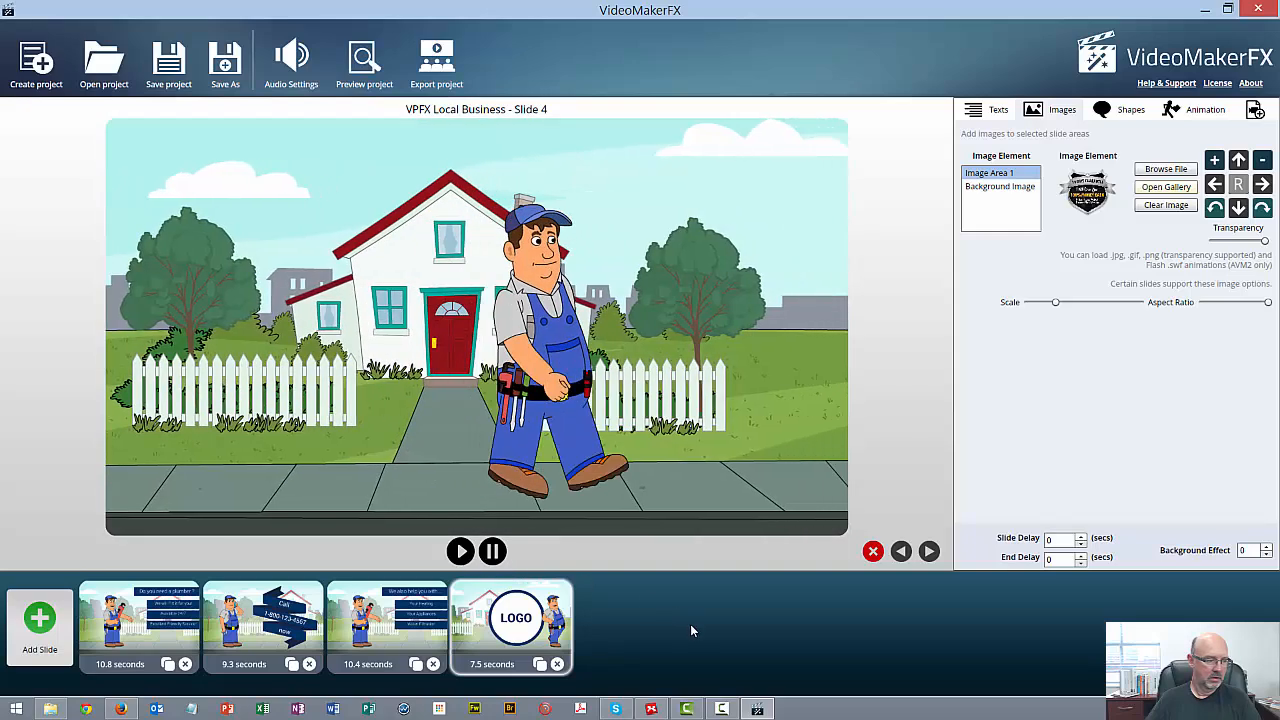
{"action": "left_click", "coordinate": [493, 555]}
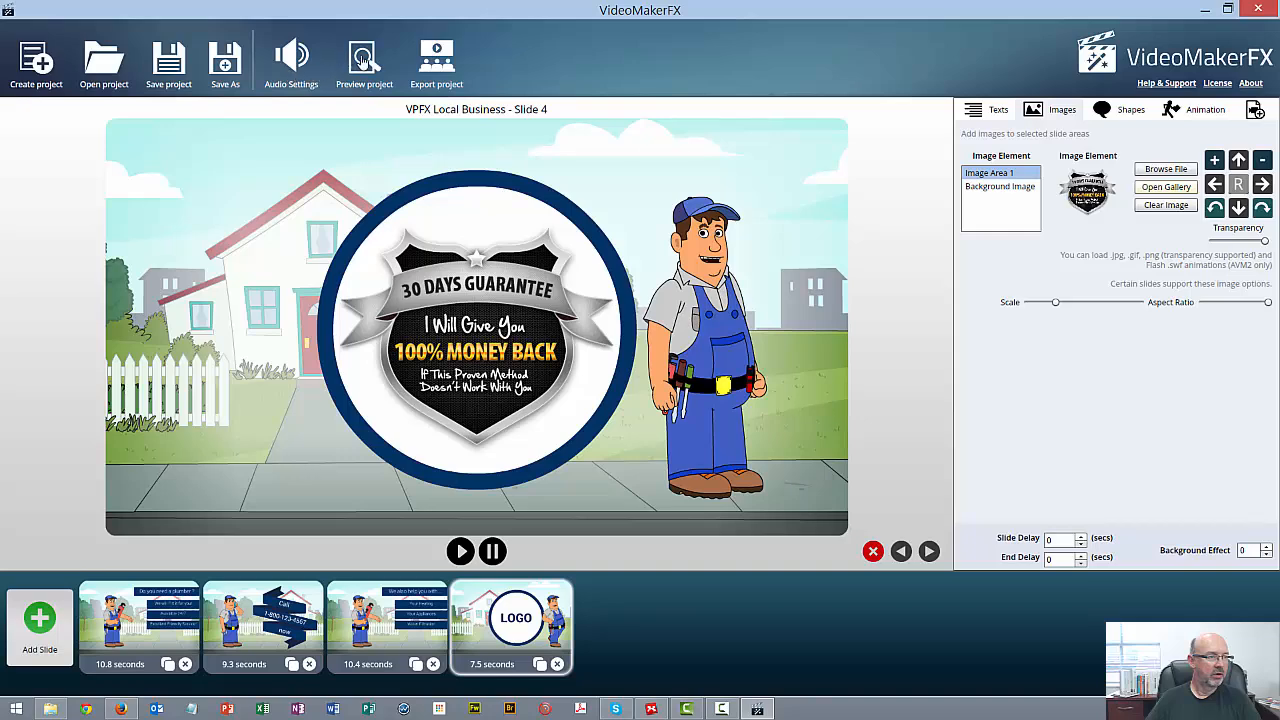
{"action": "left_click", "coordinate": [363, 60]}
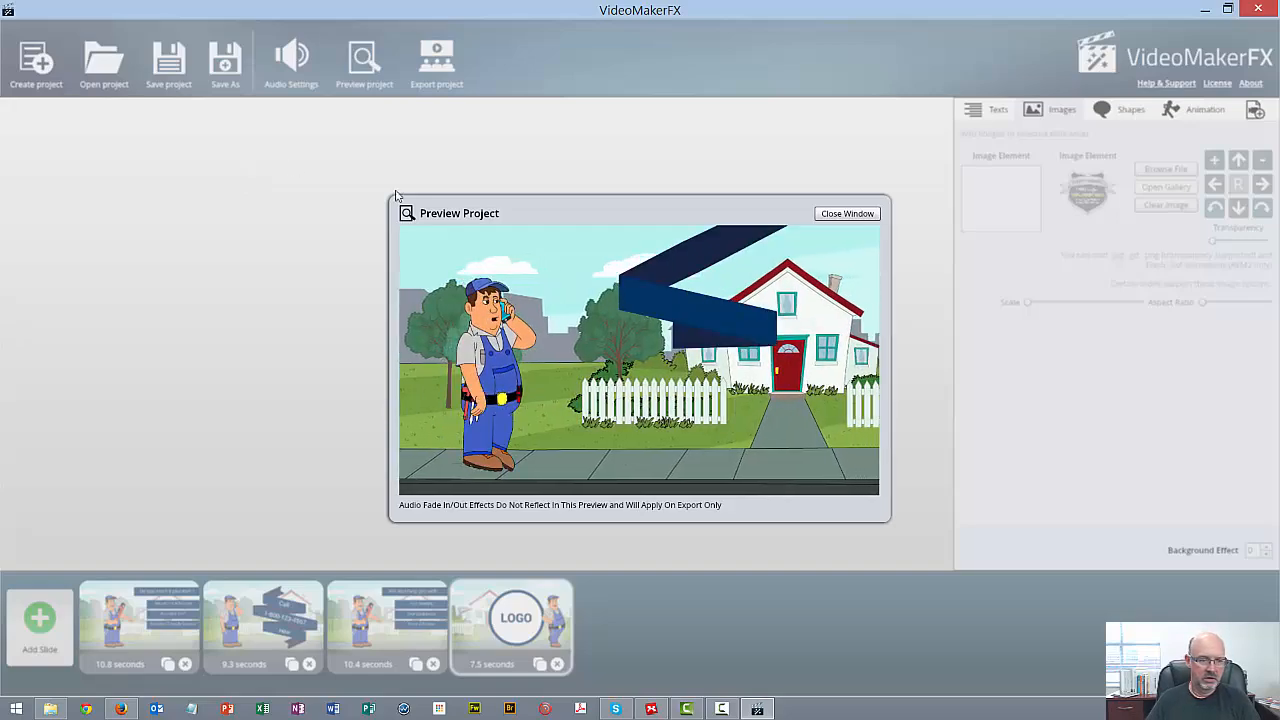
{"action": "left_click", "coordinate": [875, 214]}
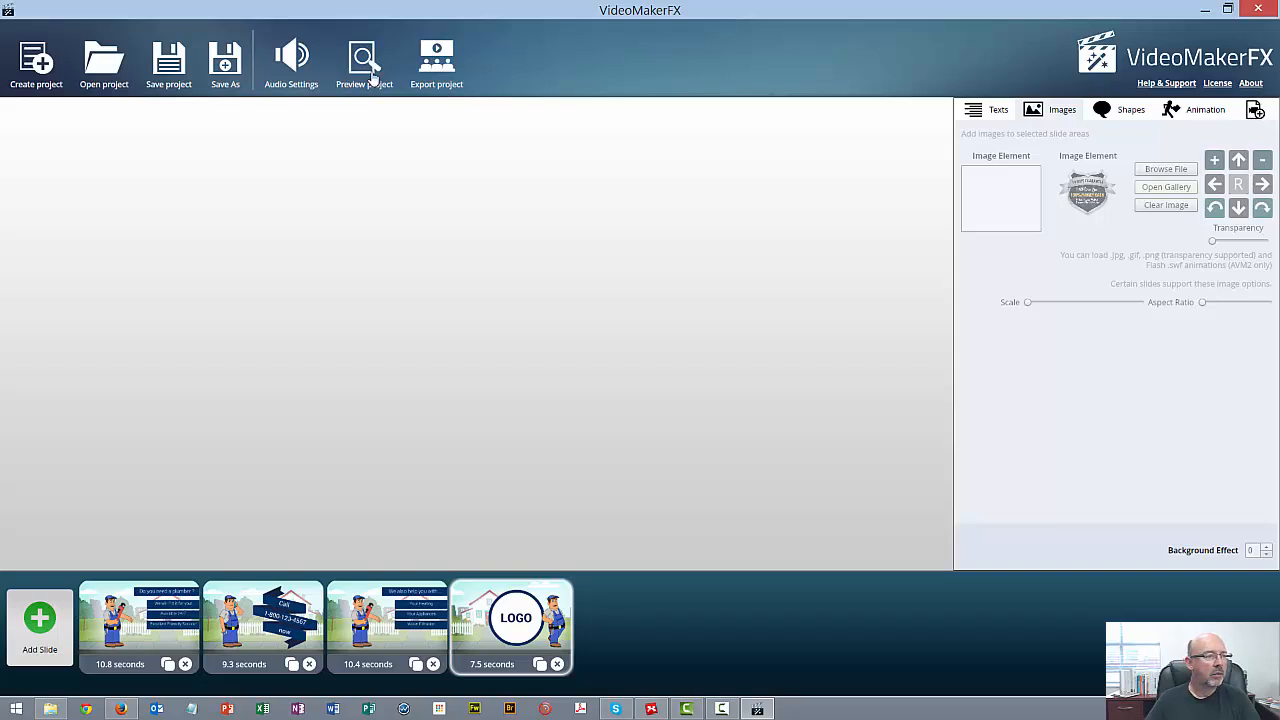
Enable music on the first audio track and audition A Day To Smile, An Exciting Day, Big Smiles, Feel So Good and Get It Going
{"action": "left_click", "coordinate": [305, 61]}
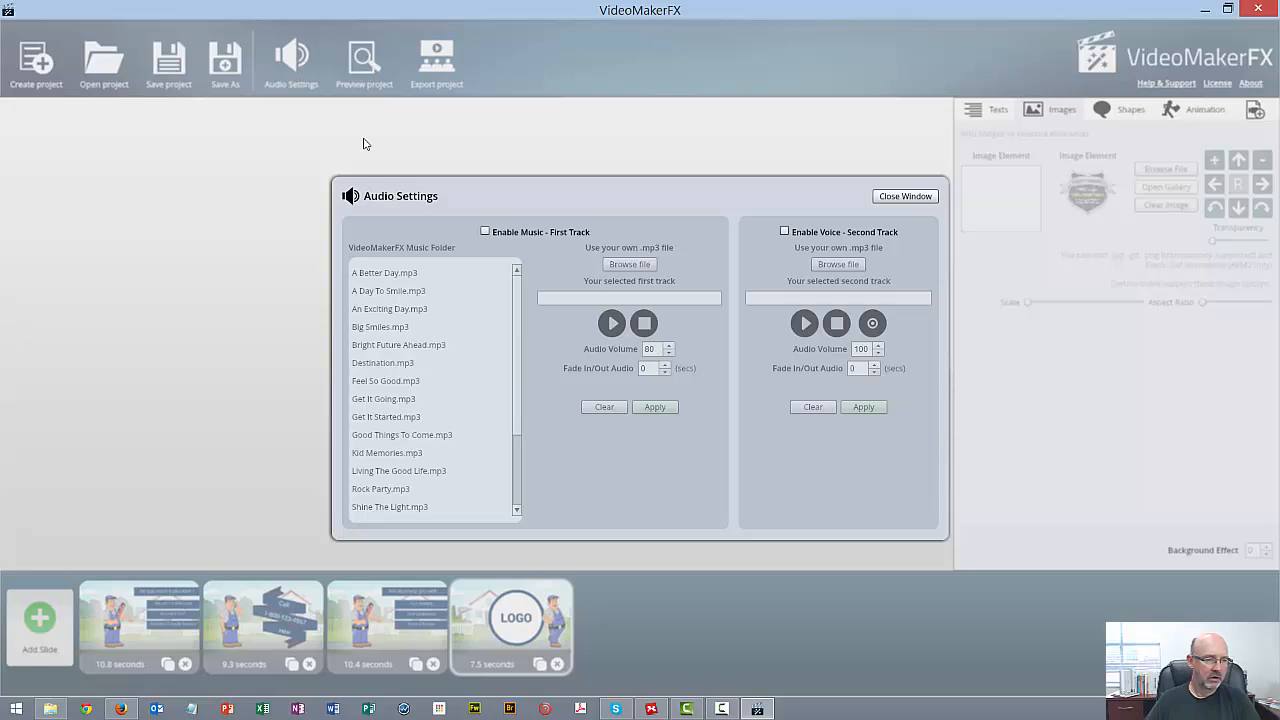
{"action": "left_click", "coordinate": [485, 232]}
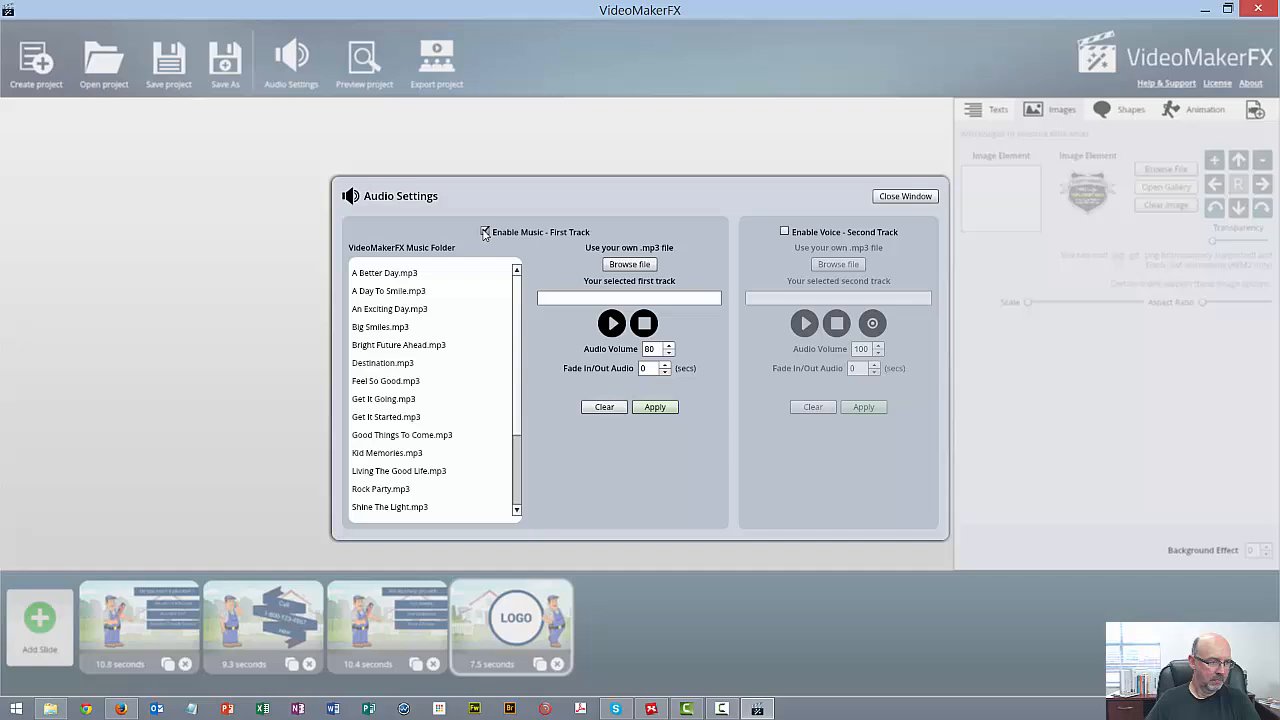
{"action": "left_click", "coordinate": [405, 292]}
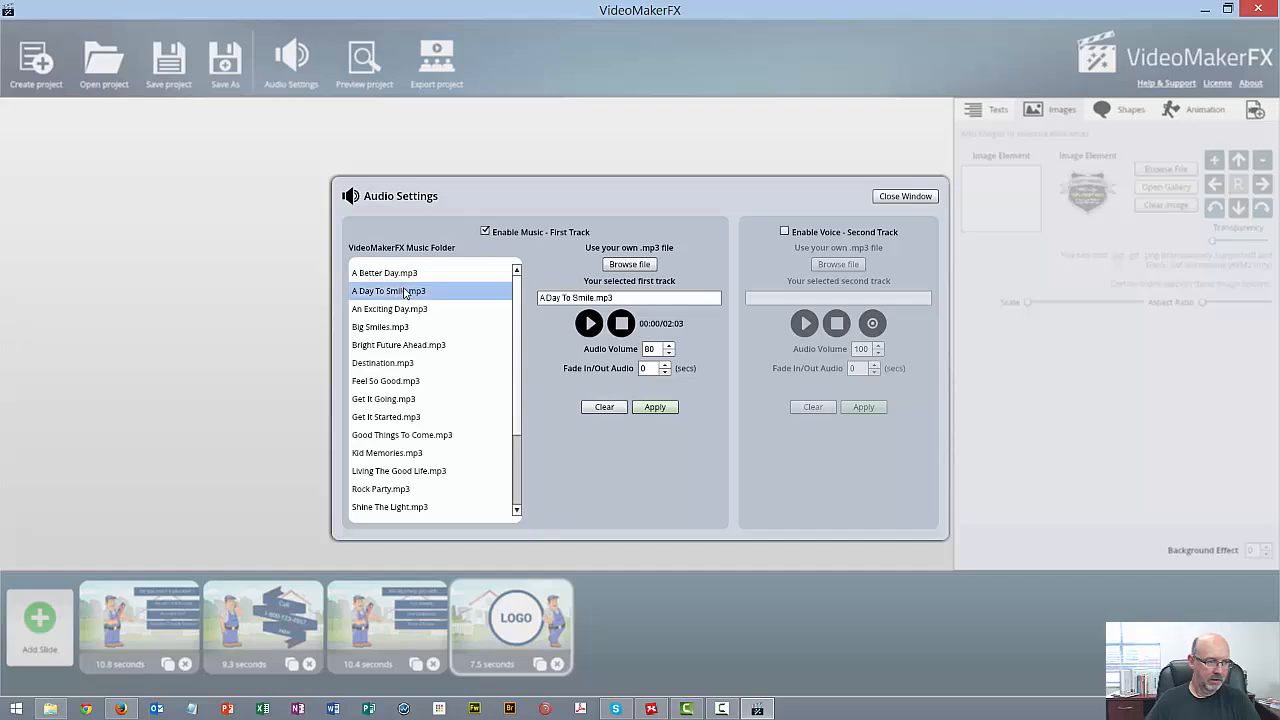
{"action": "left_click", "coordinate": [589, 325]}
{"action": "left_click", "coordinate": [392, 309]}
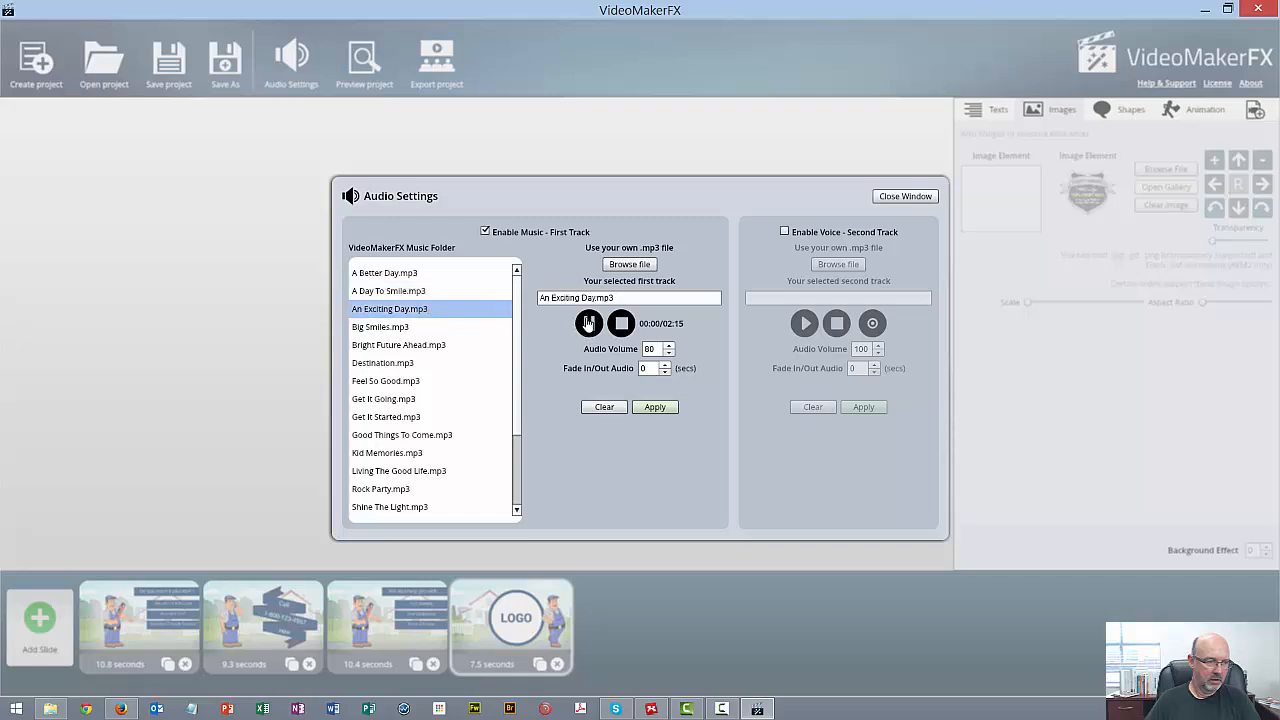
{"action": "left_click", "coordinate": [589, 323]}
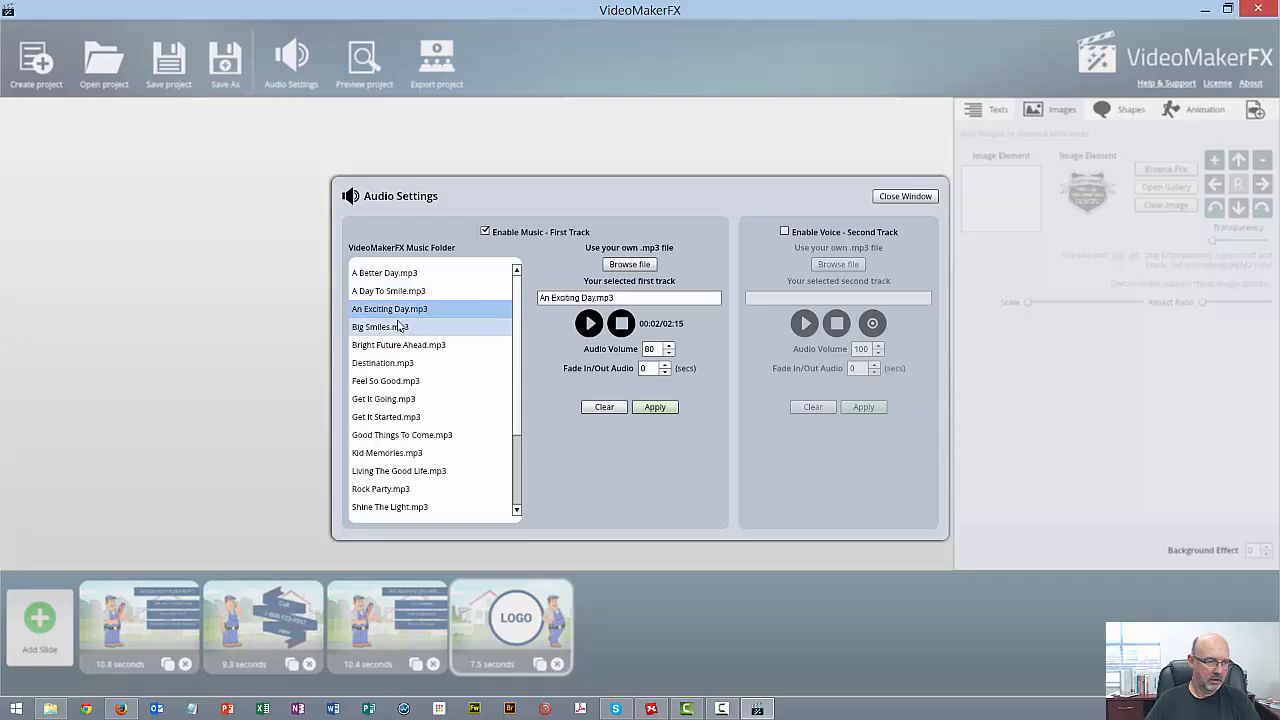
{"action": "left_click", "coordinate": [380, 327]}
{"action": "left_click", "coordinate": [586, 328]}
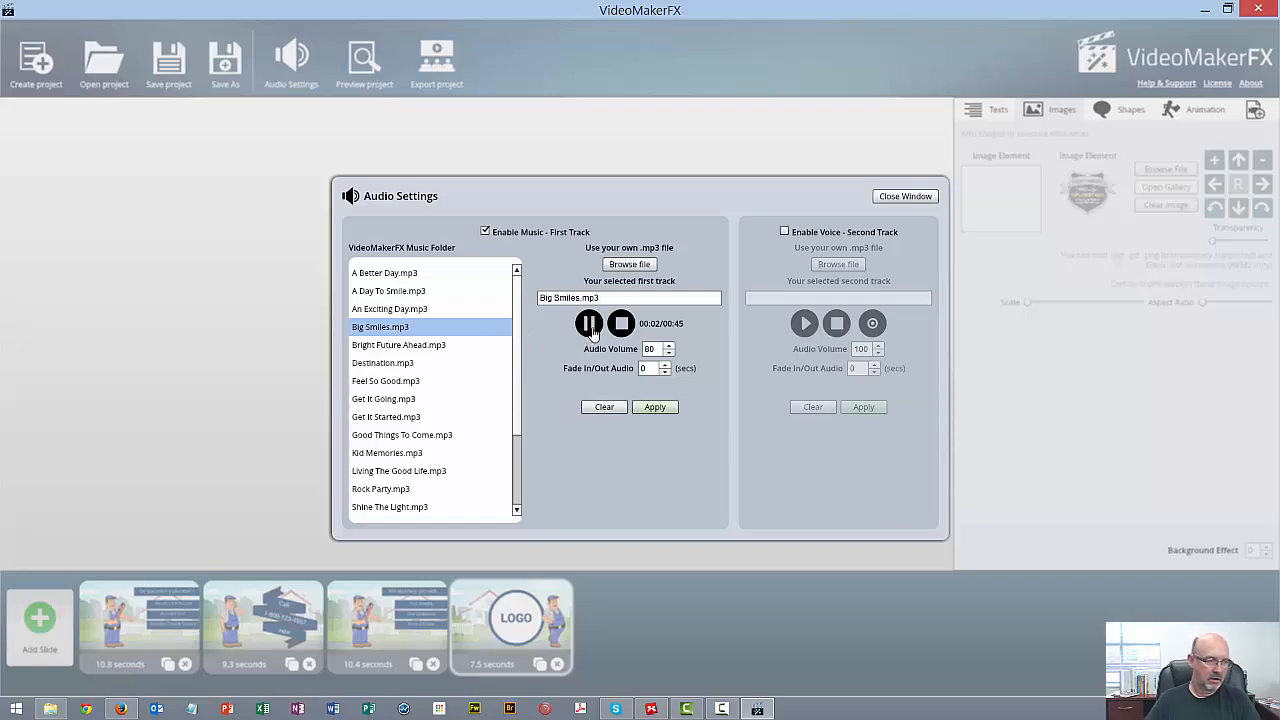
{"action": "left_click", "coordinate": [386, 381]}
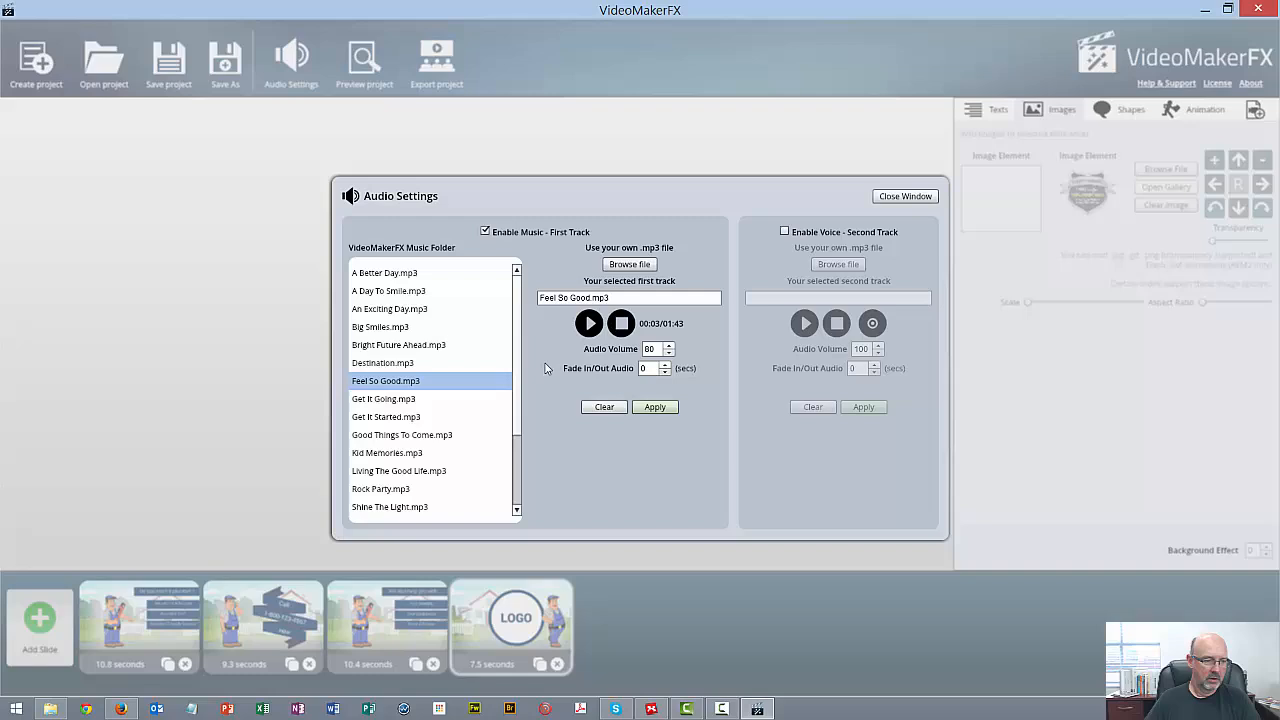
{"action": "left_click", "coordinate": [589, 325]}
{"action": "left_click", "coordinate": [383, 399]}
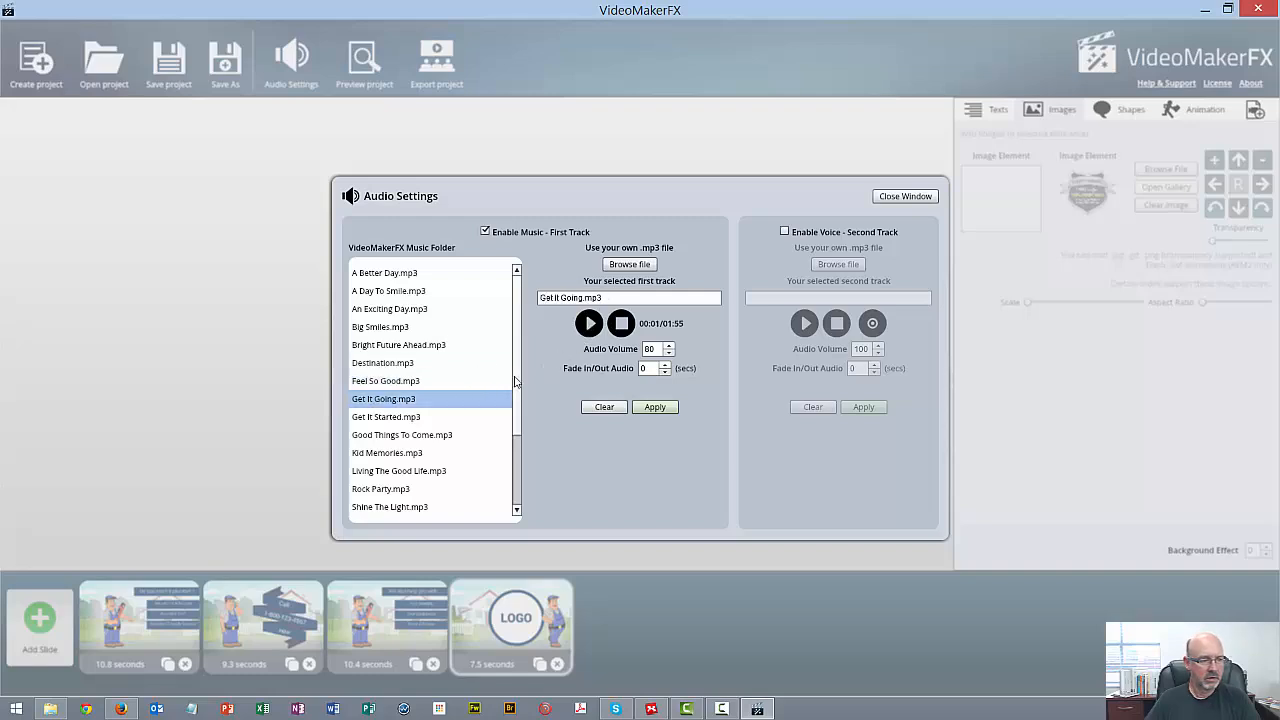
{"action": "left_click", "coordinate": [589, 328]}
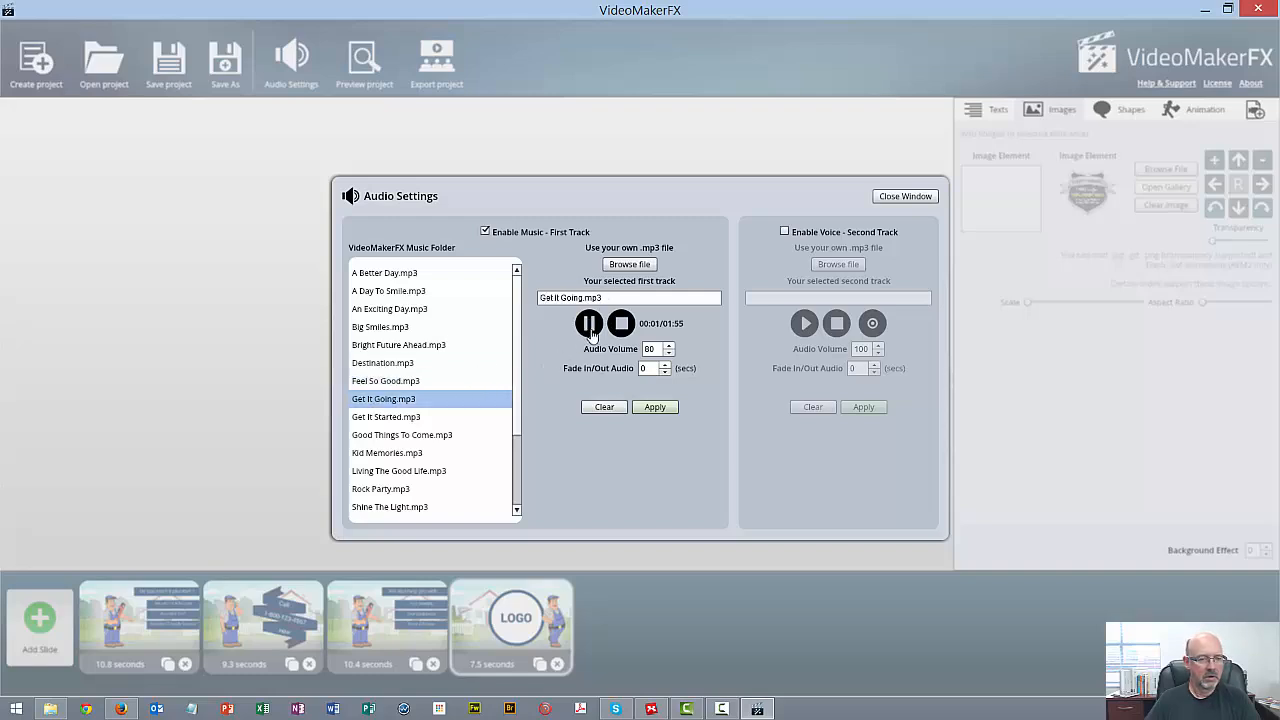
Audition A Better Day.mp3 and apply it as the project's first music track at volume 80
{"action": "left_click", "coordinate": [405, 274]}
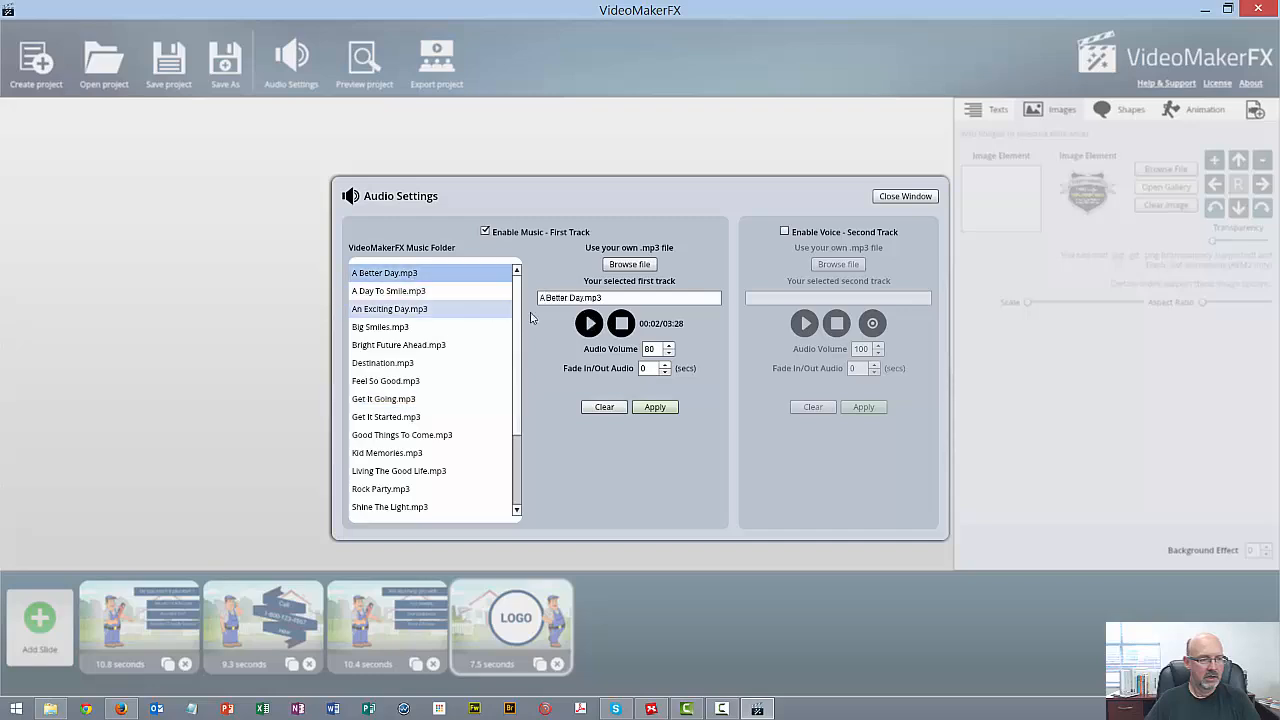
{"action": "left_click", "coordinate": [589, 323]}
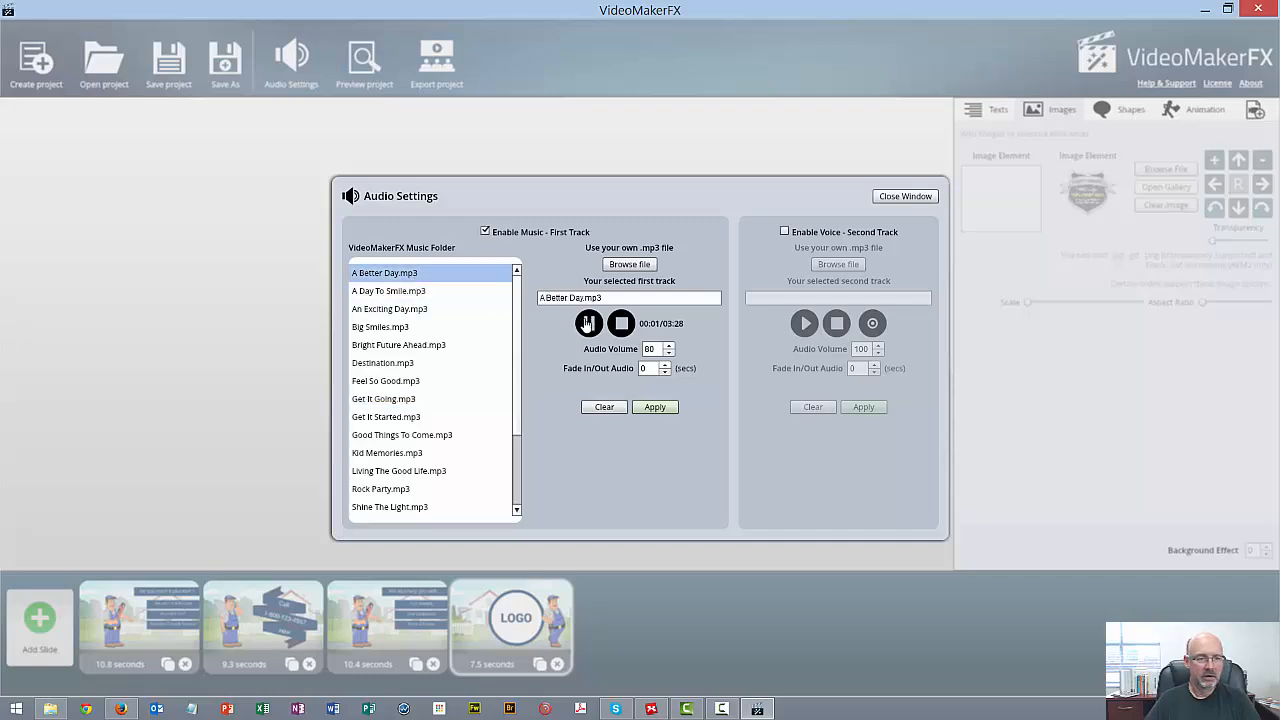
{"action": "left_click", "coordinate": [589, 323]}
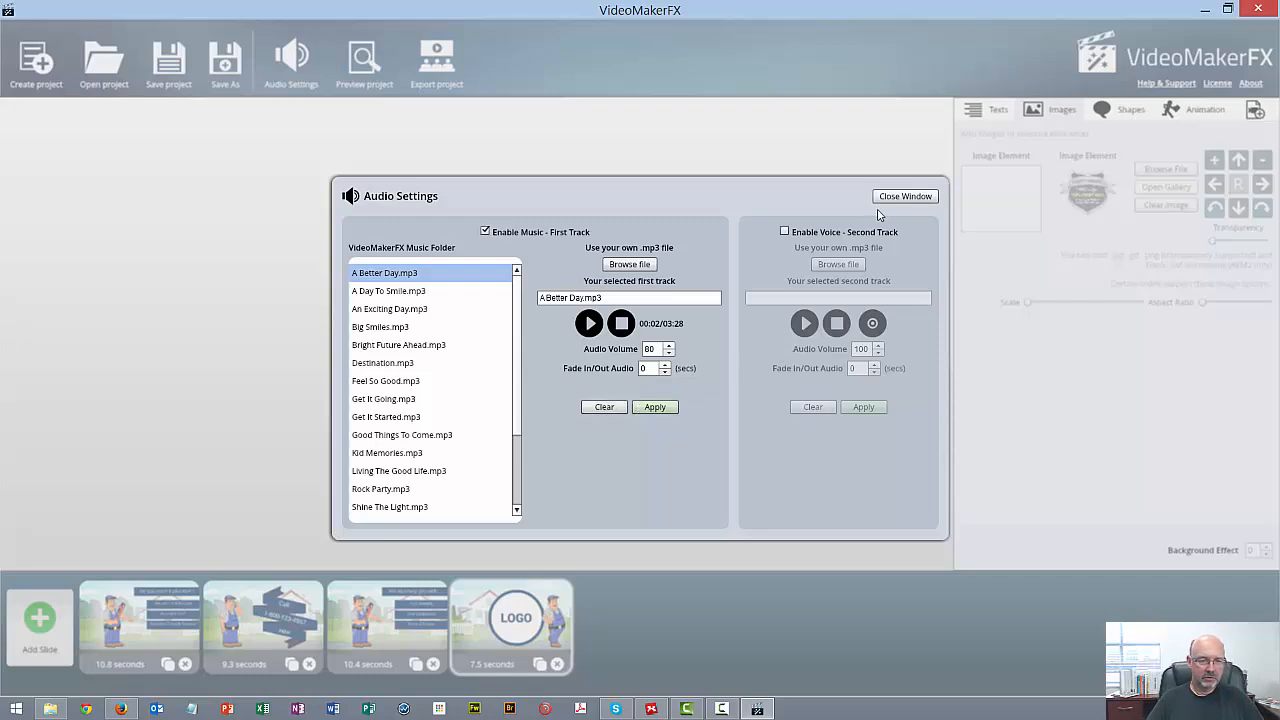
{"action": "left_click", "coordinate": [656, 409]}
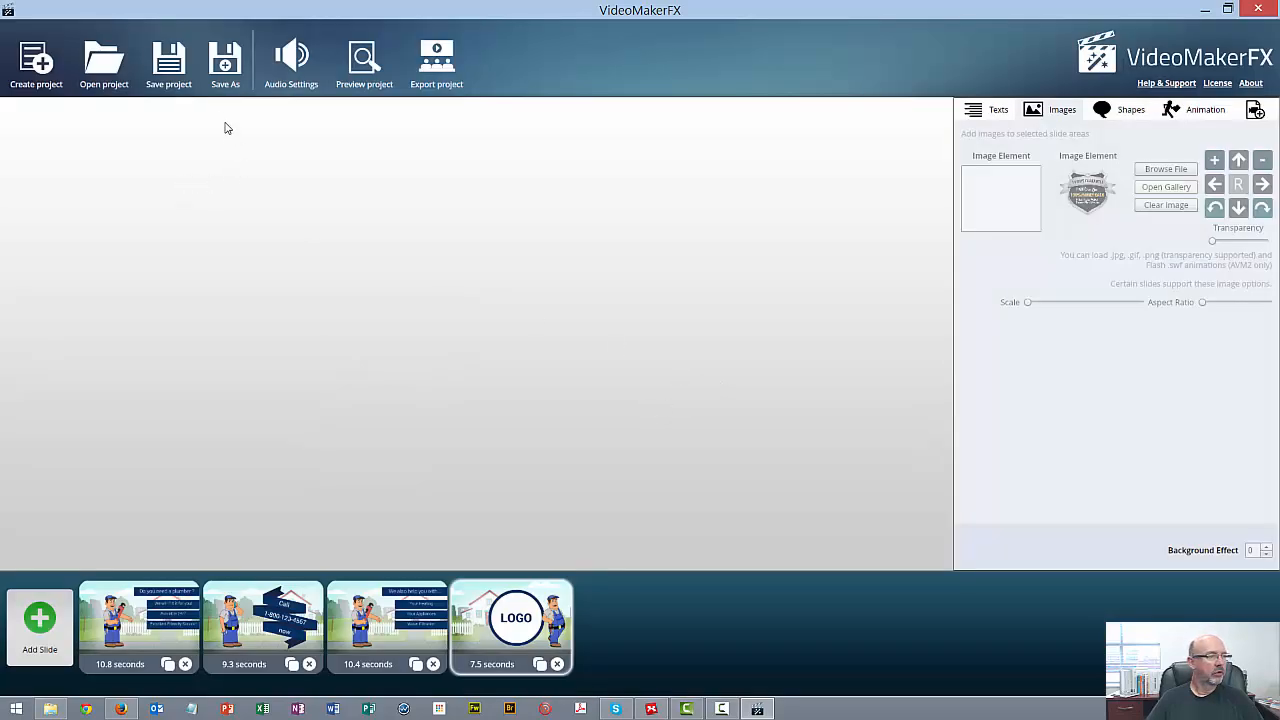
Save the project and export it as a video
{"action": "left_click", "coordinate": [168, 70]}
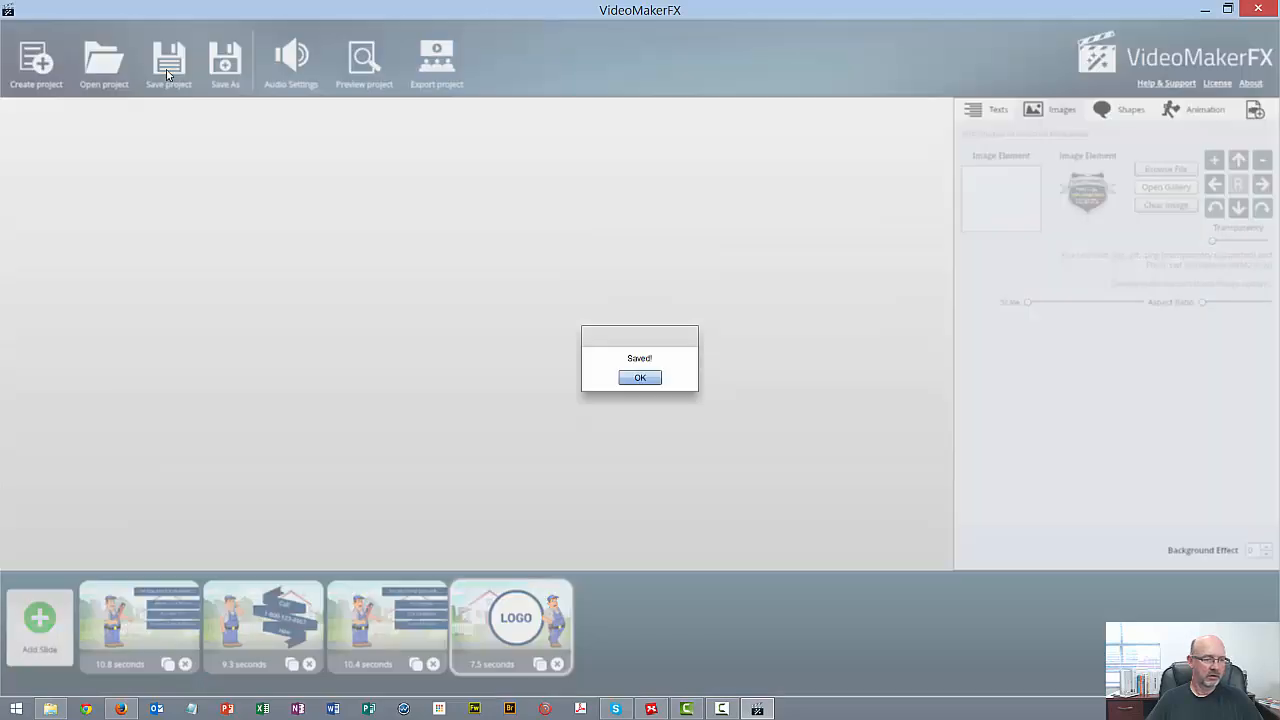
{"action": "left_click", "coordinate": [640, 386]}
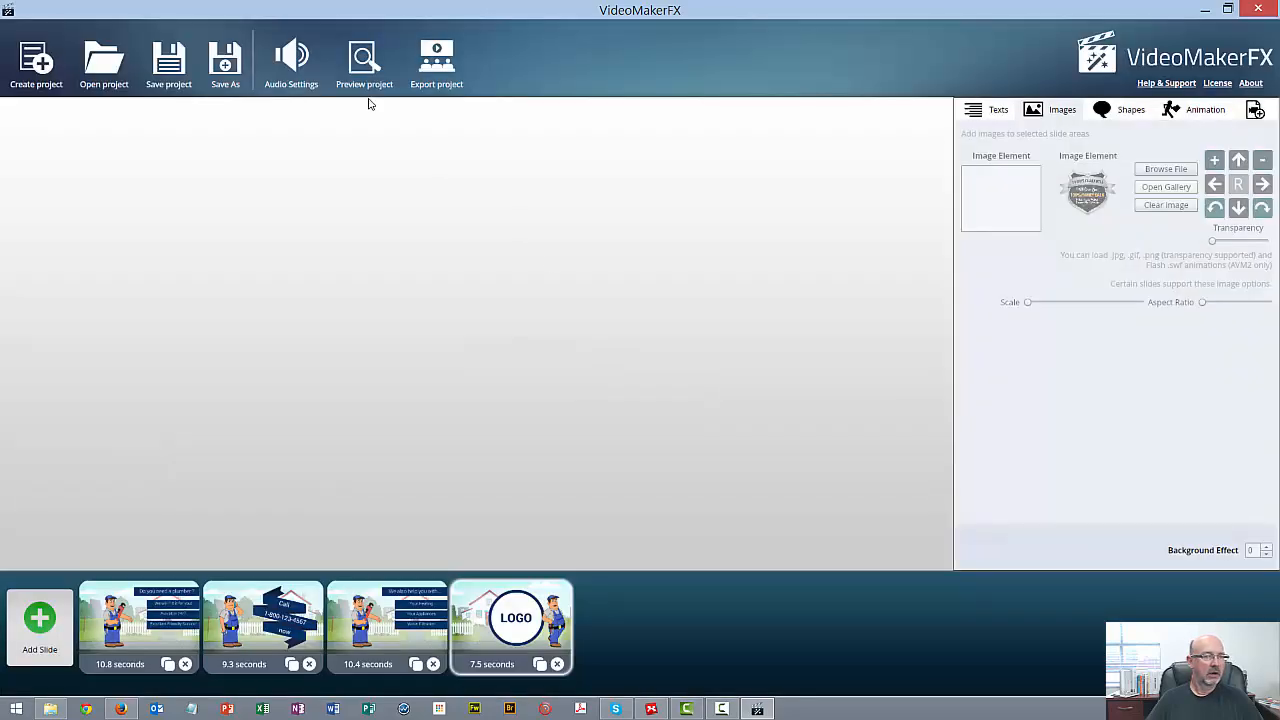
{"action": "left_click", "coordinate": [1256, 113]}
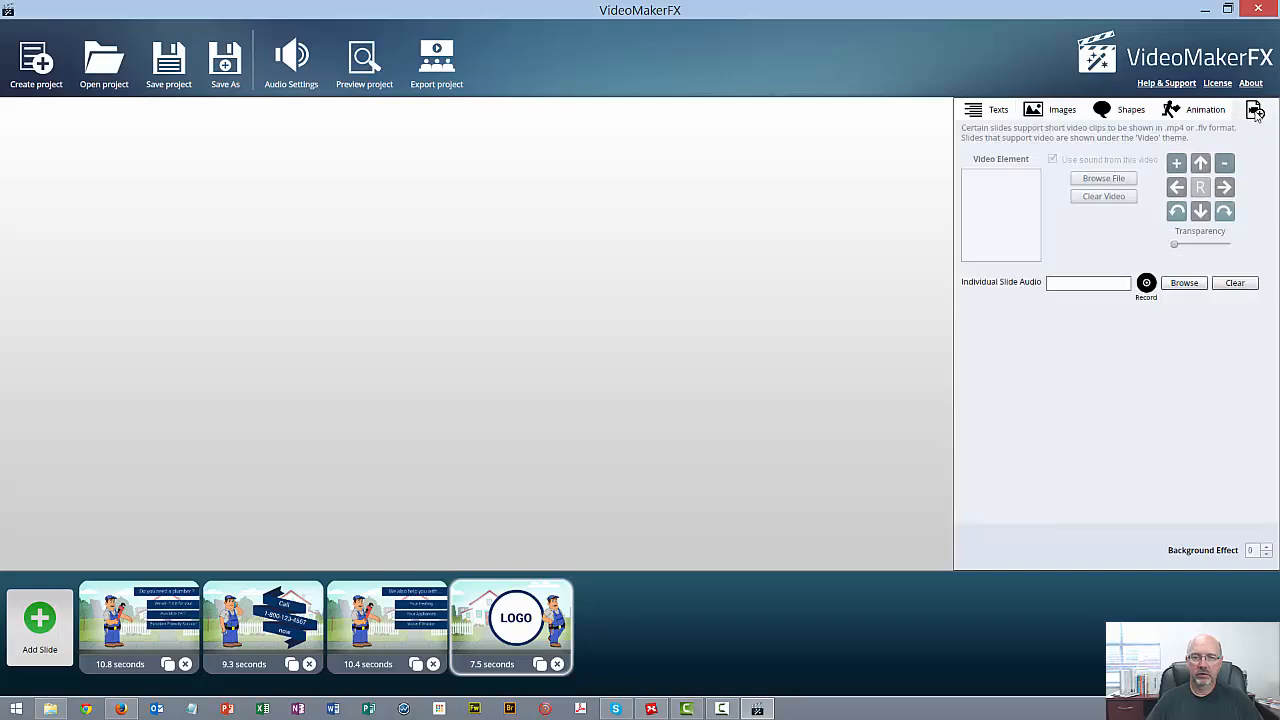
{"action": "left_click", "coordinate": [990, 114]}
{"action": "left_click", "coordinate": [436, 60]}
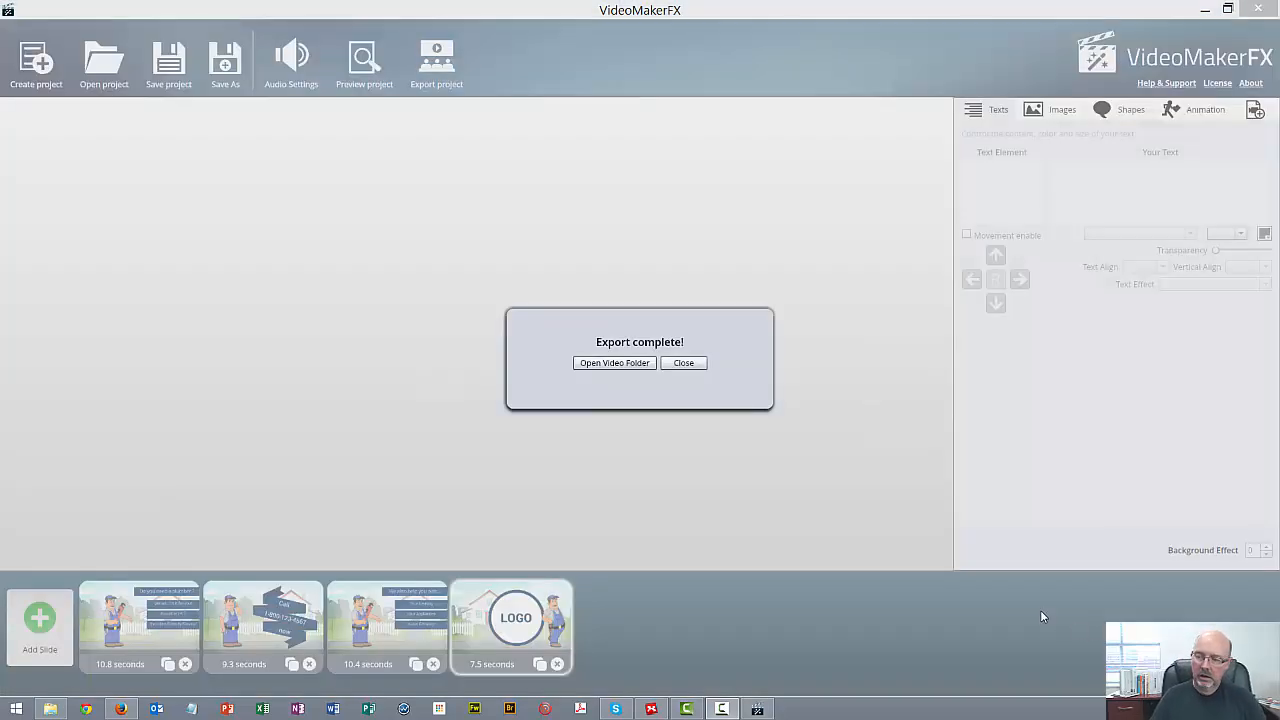
Play the exported video test2 from its folder to review it, and put the player and folder windows away
{"action": "left_click", "coordinate": [628, 364]}
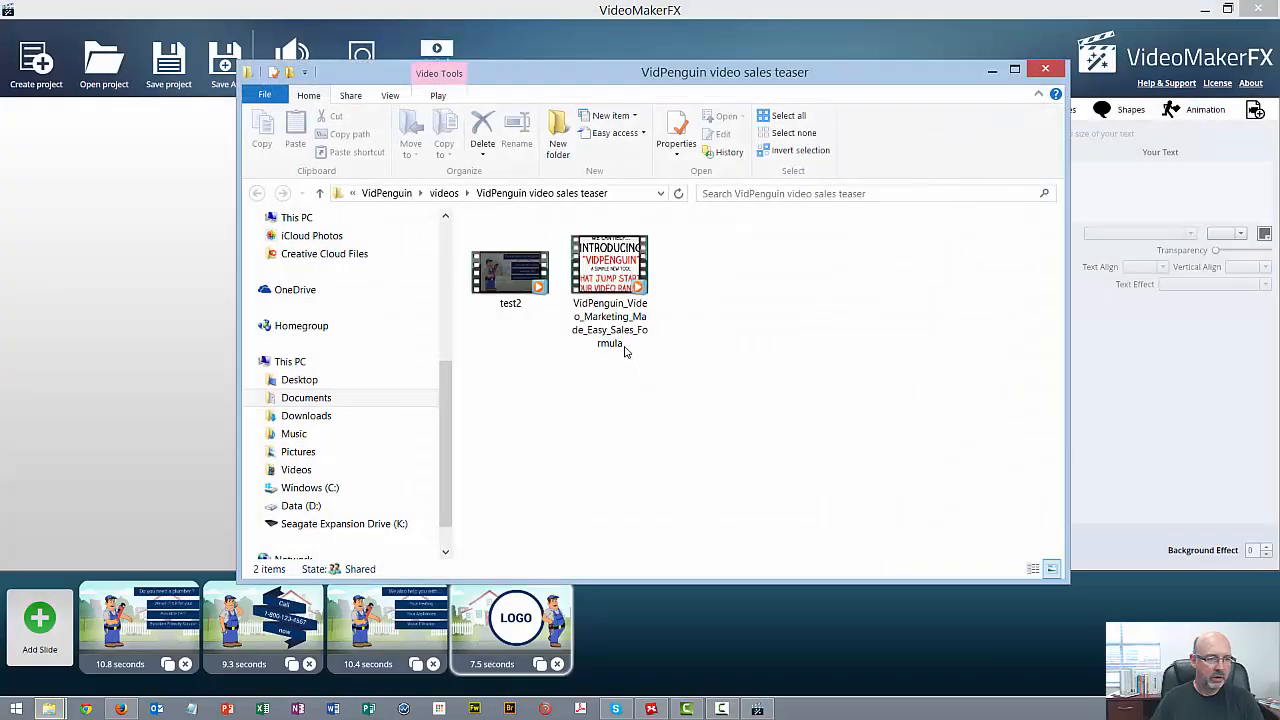
{"action": "left_click", "coordinate": [524, 281]}
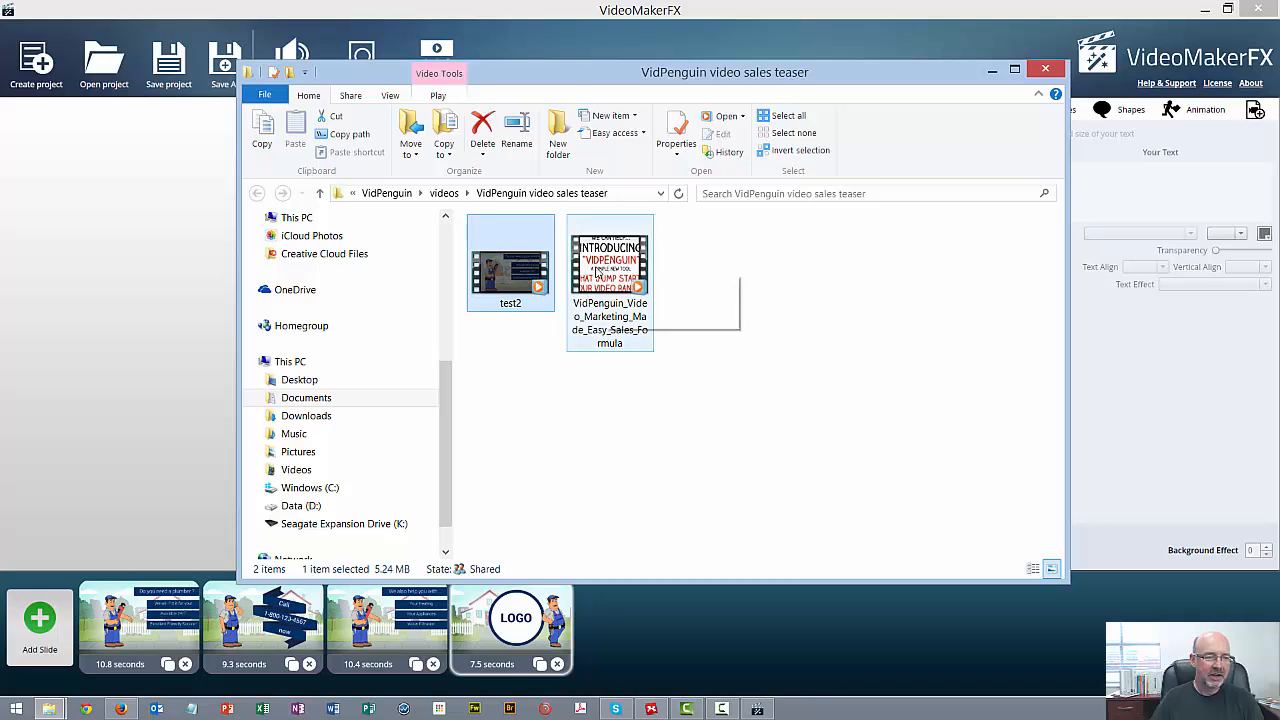
{"action": "double_click", "coordinate": [516, 281]}
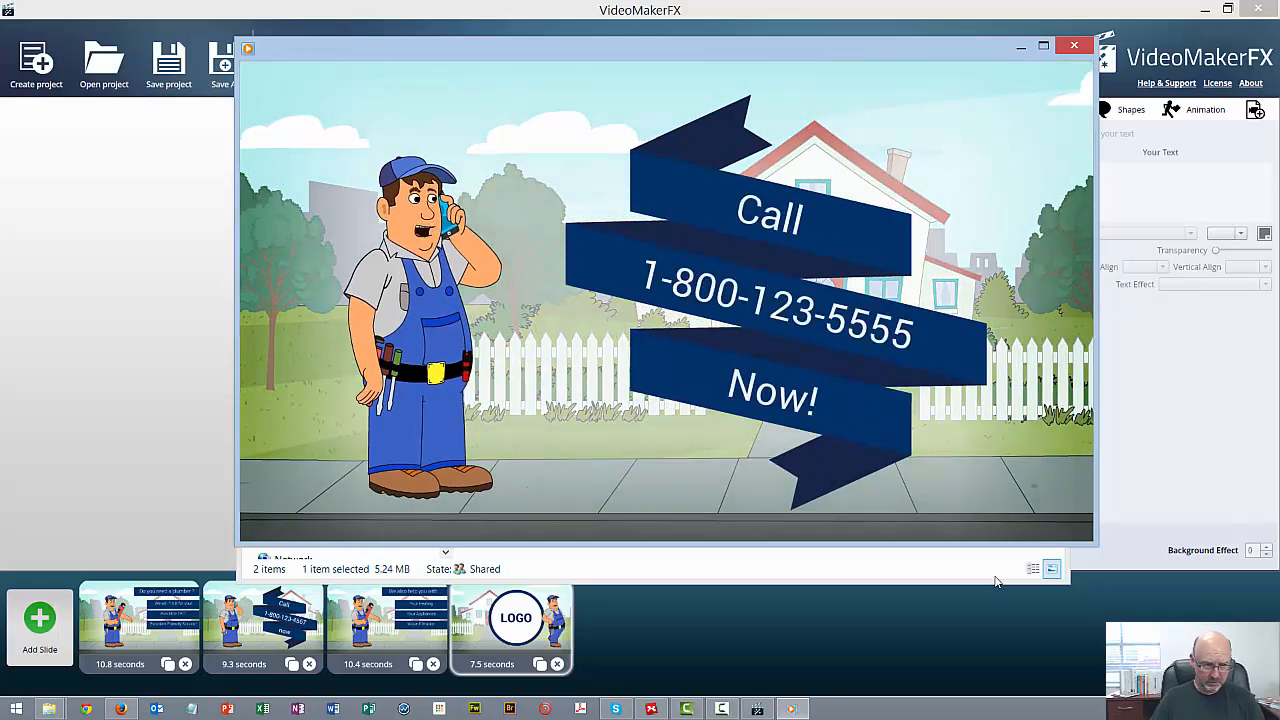
{"action": "mouse_move", "coordinate": [857, 398]}
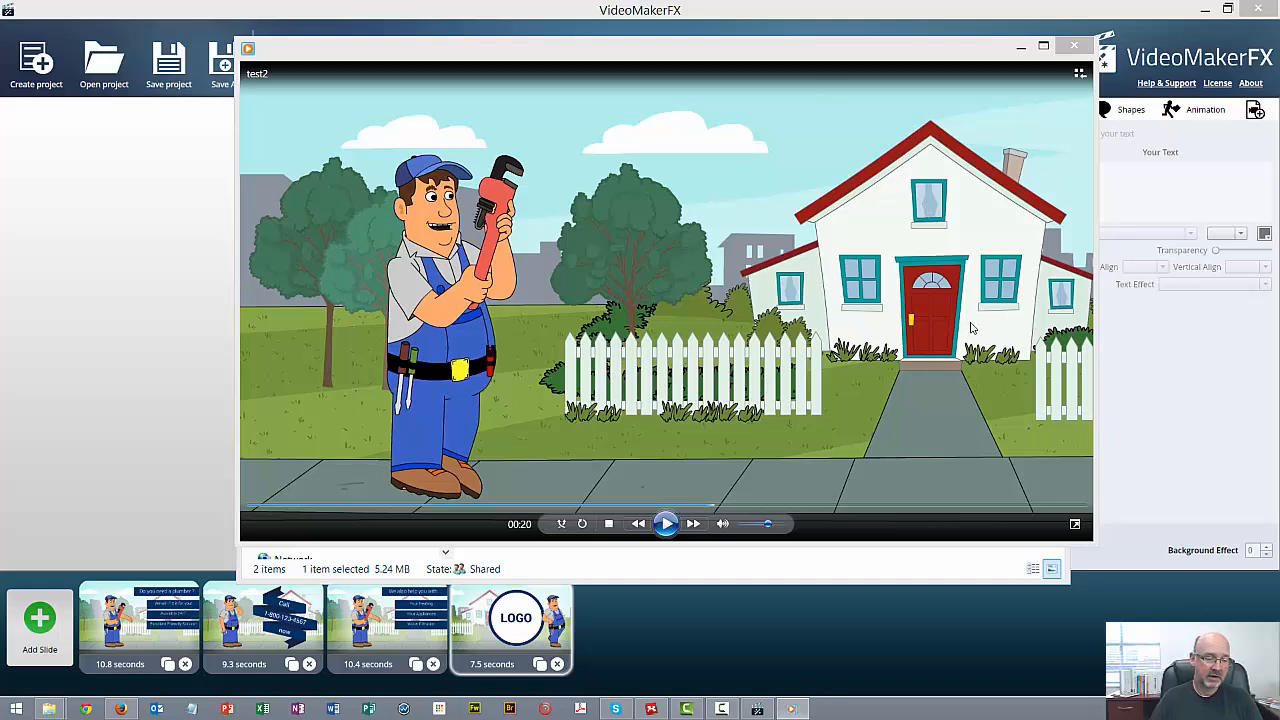
{"action": "left_click", "coordinate": [666, 524]}
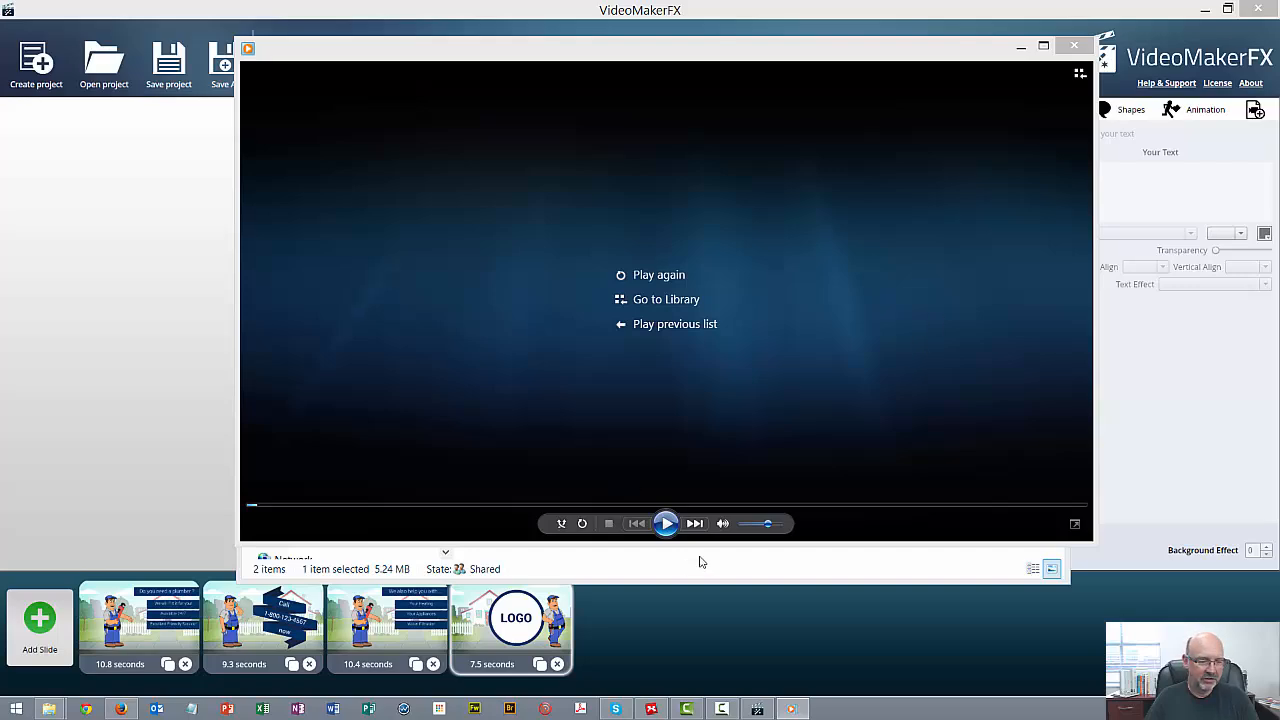
{"action": "left_click", "coordinate": [1019, 48]}
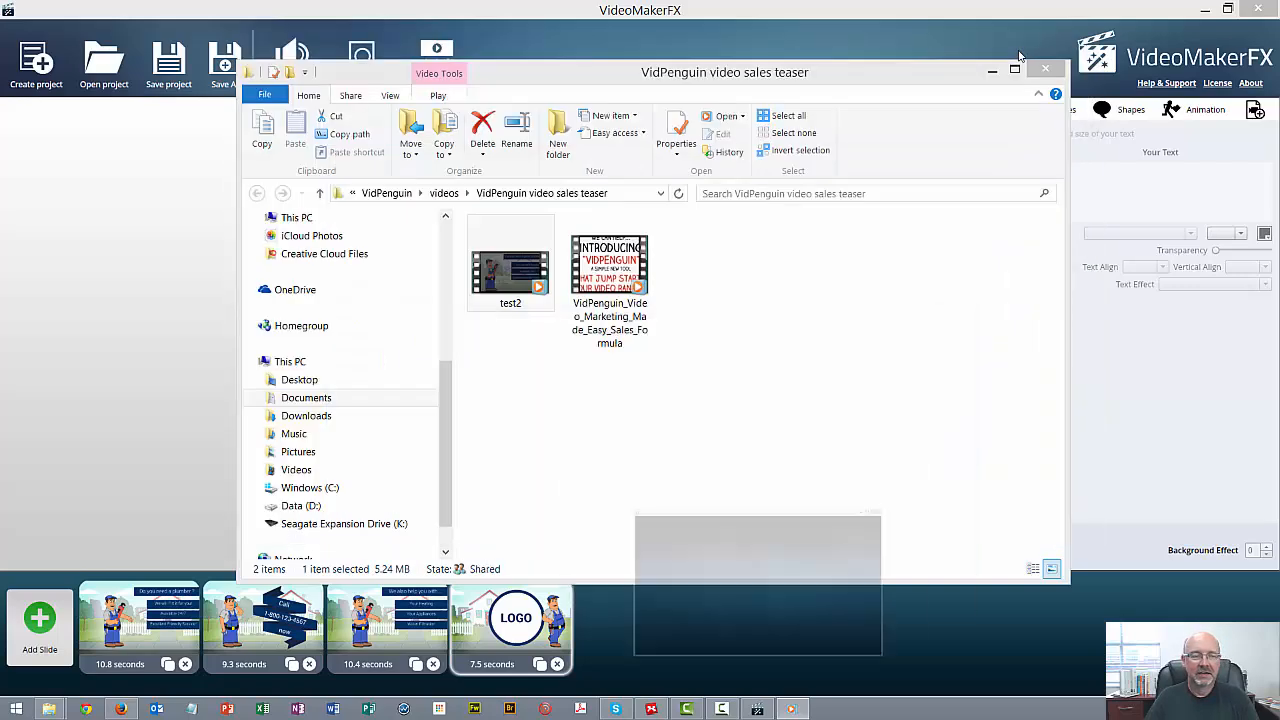
{"action": "left_click", "coordinate": [1045, 70]}
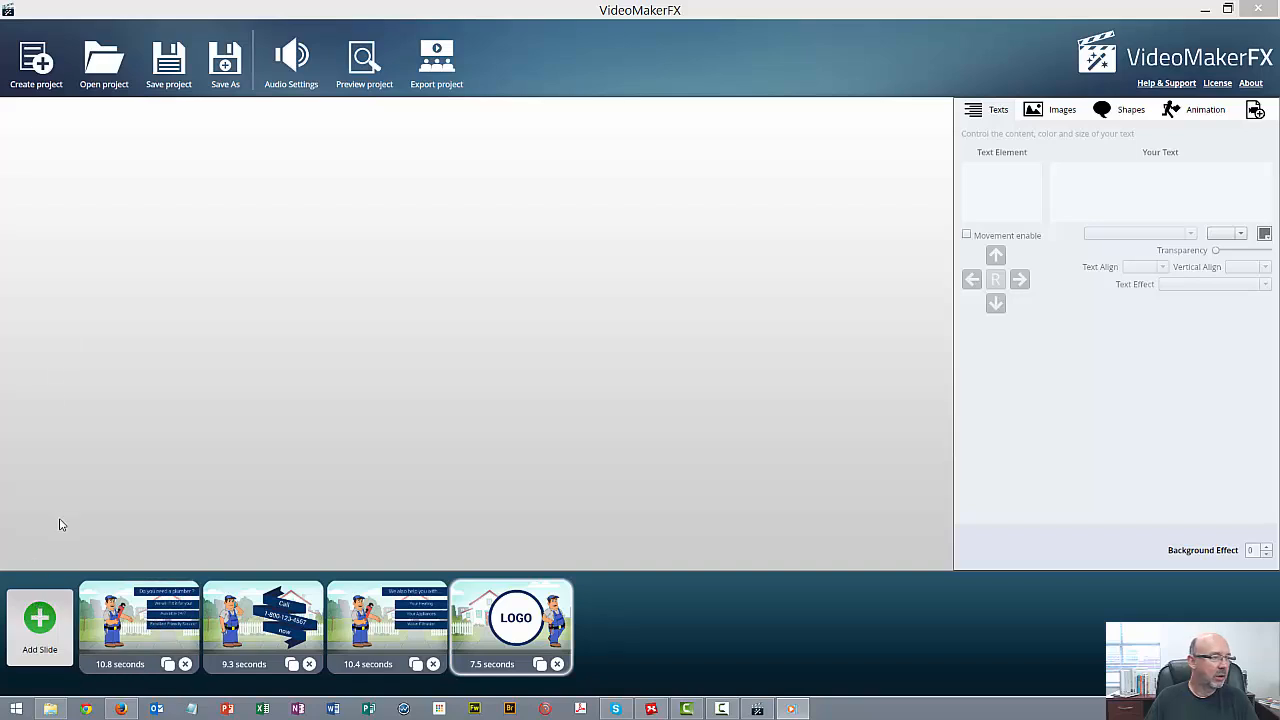
Create a new project named "test3"
{"action": "left_click", "coordinate": [37, 64]}
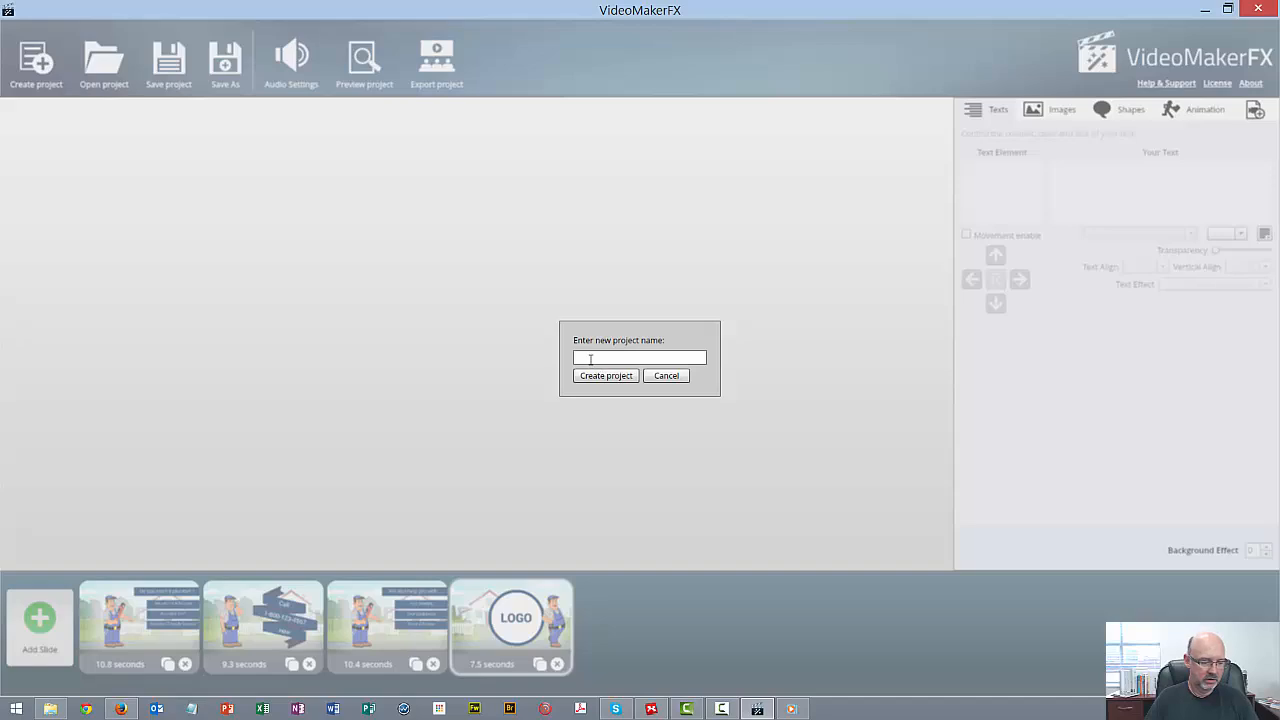
{"action": "left_click", "coordinate": [589, 356]}
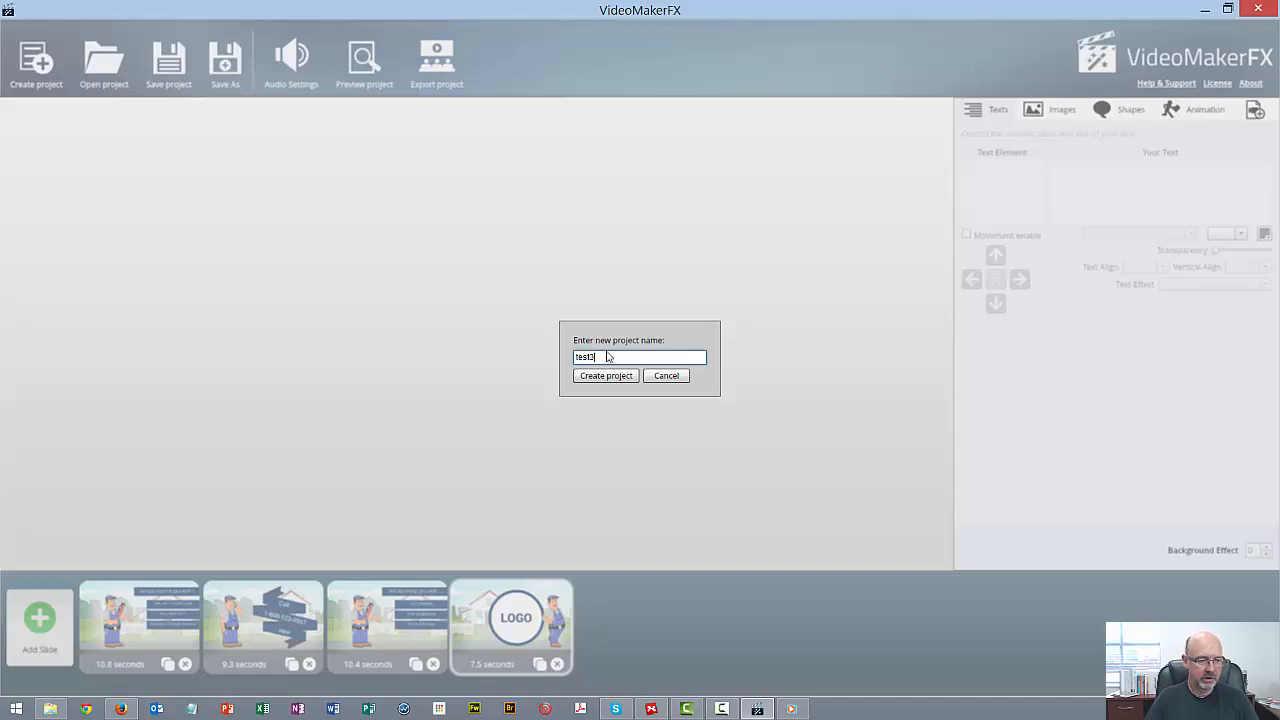
{"action": "left_click", "coordinate": [608, 376]}
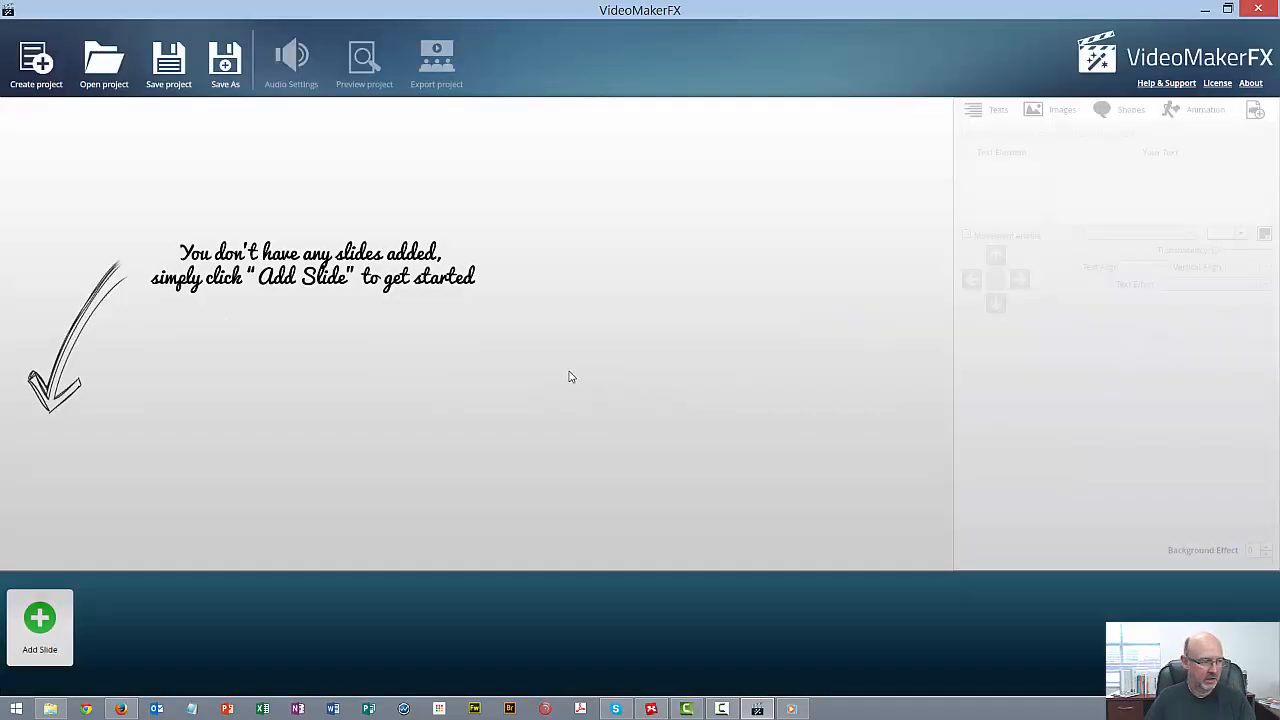
Open the slide picker and preview slide layouts 1 to 10 of the VMFX Anniversary - Meet Emma theme
{"action": "left_click", "coordinate": [34, 632]}
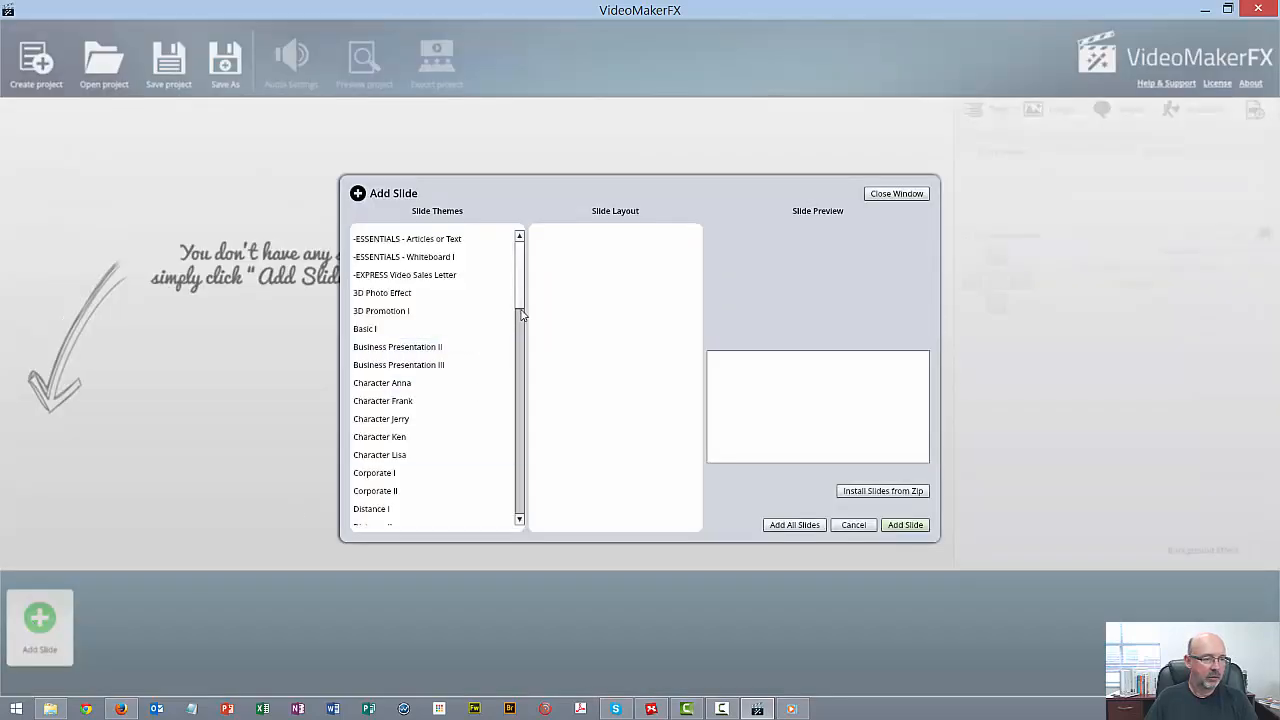
{"action": "left_click_drag", "start_coordinate": [521, 314], "coordinate": [505, 525]}
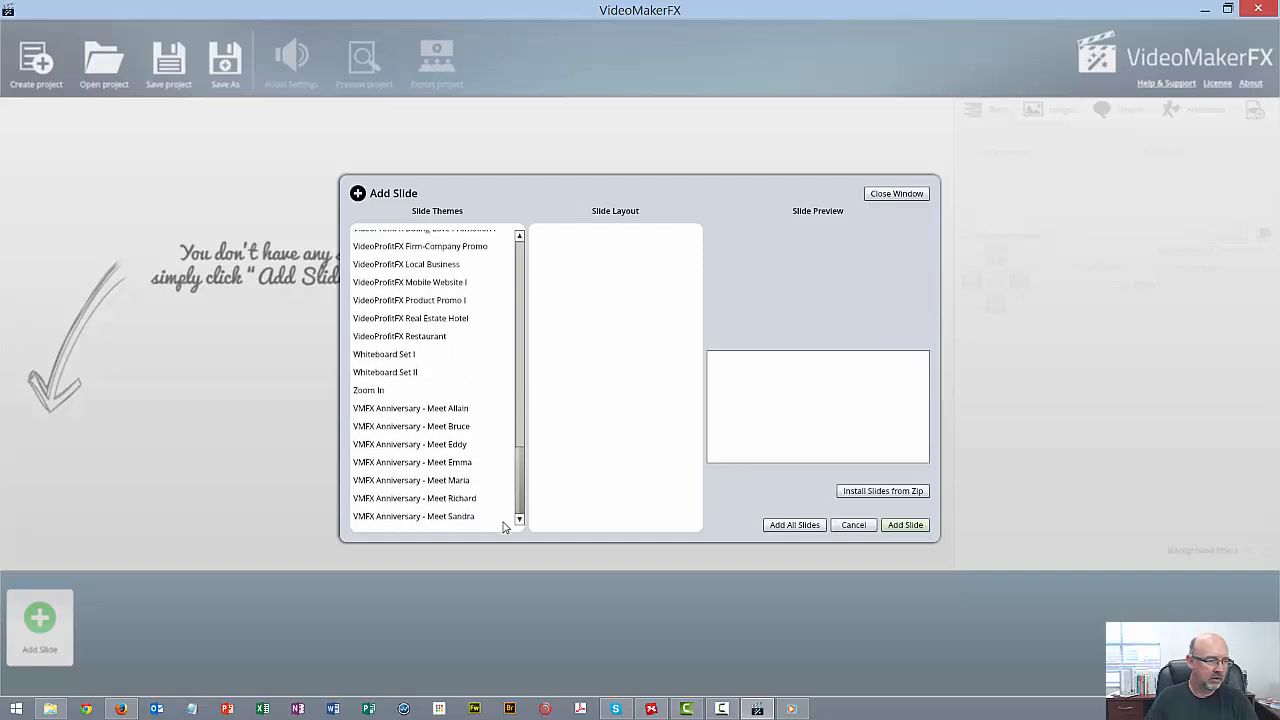
{"action": "left_click", "coordinate": [404, 466]}
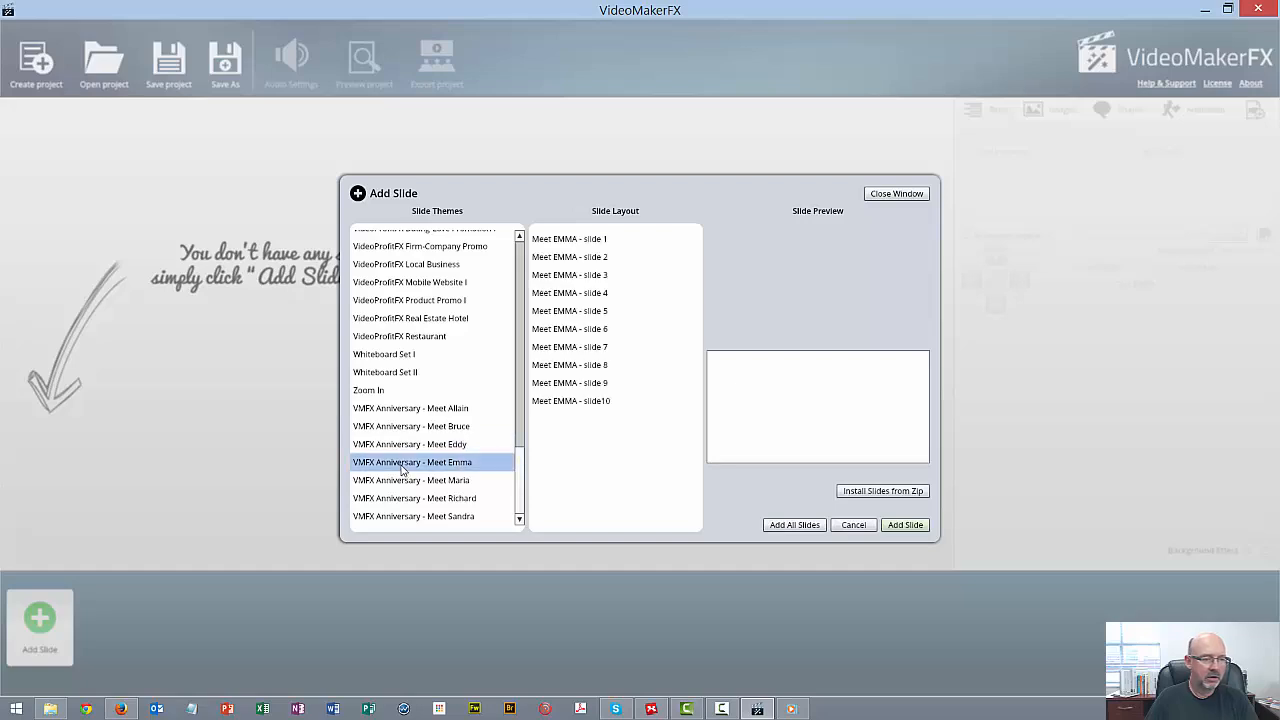
{"action": "left_click", "coordinate": [591, 240]}
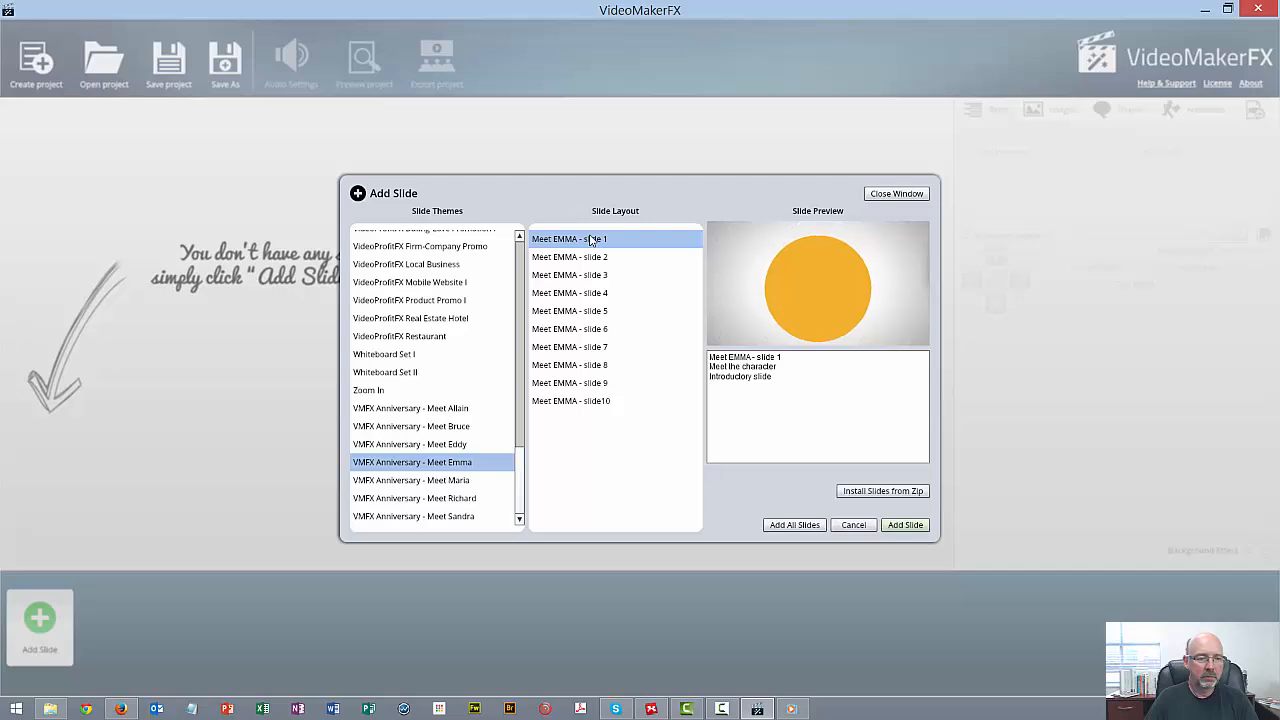
{"action": "left_click", "coordinate": [587, 258]}
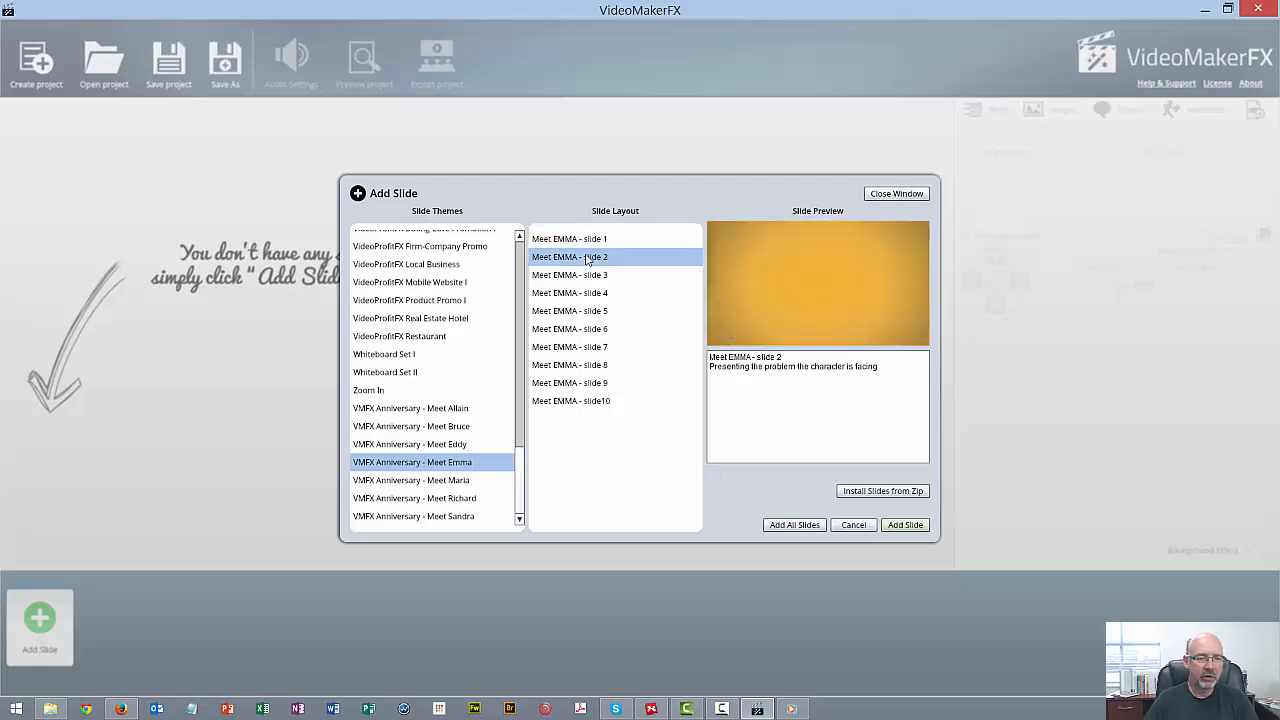
{"action": "left_click", "coordinate": [587, 276]}
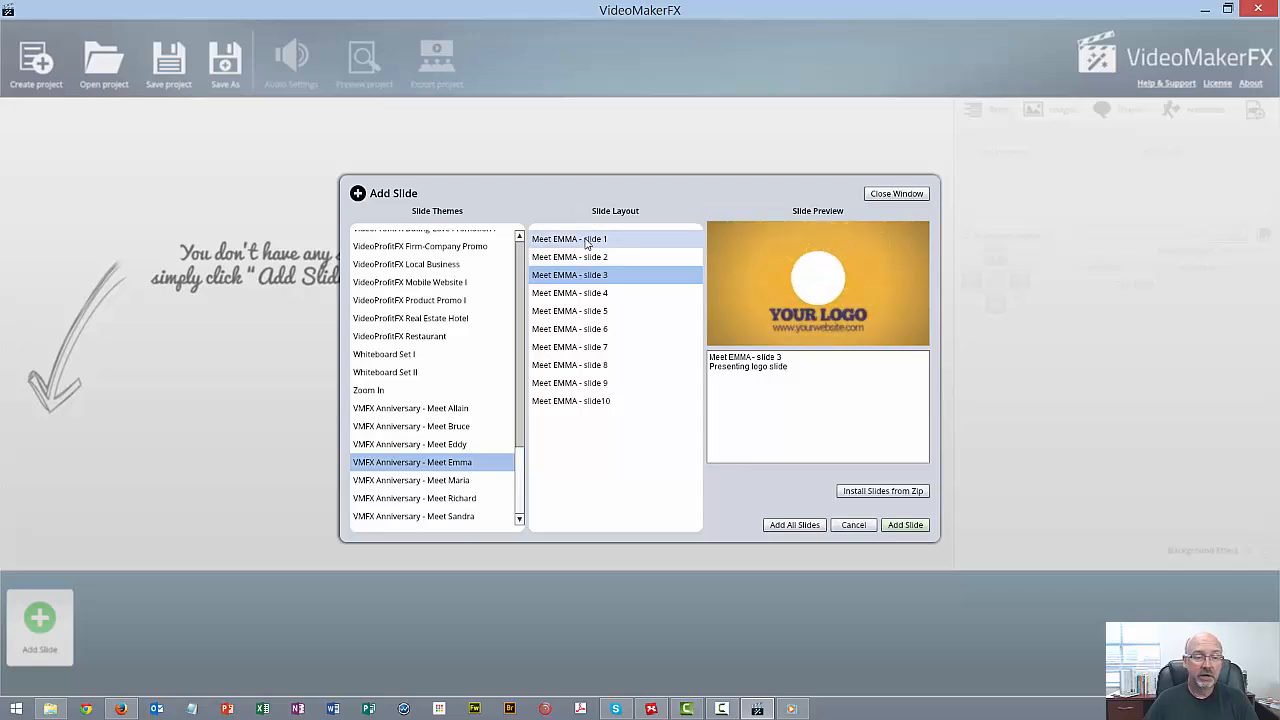
{"action": "left_click", "coordinate": [579, 295]}
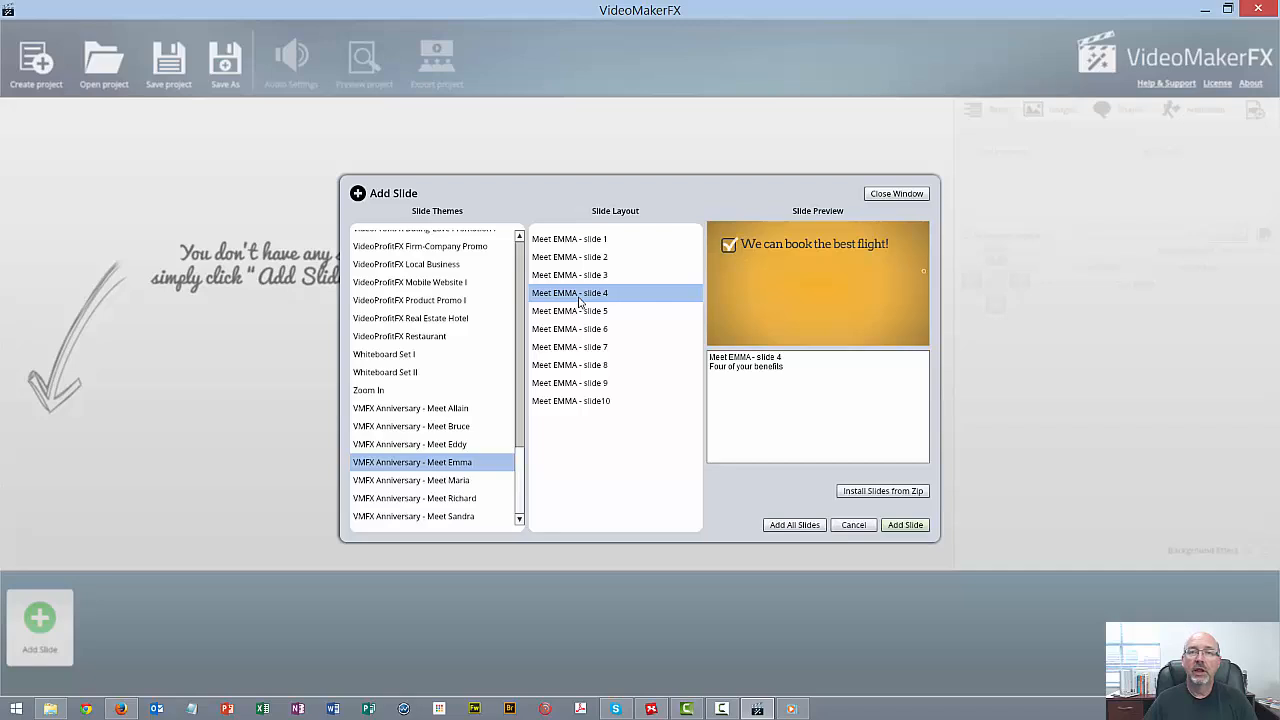
{"action": "left_click", "coordinate": [578, 314]}
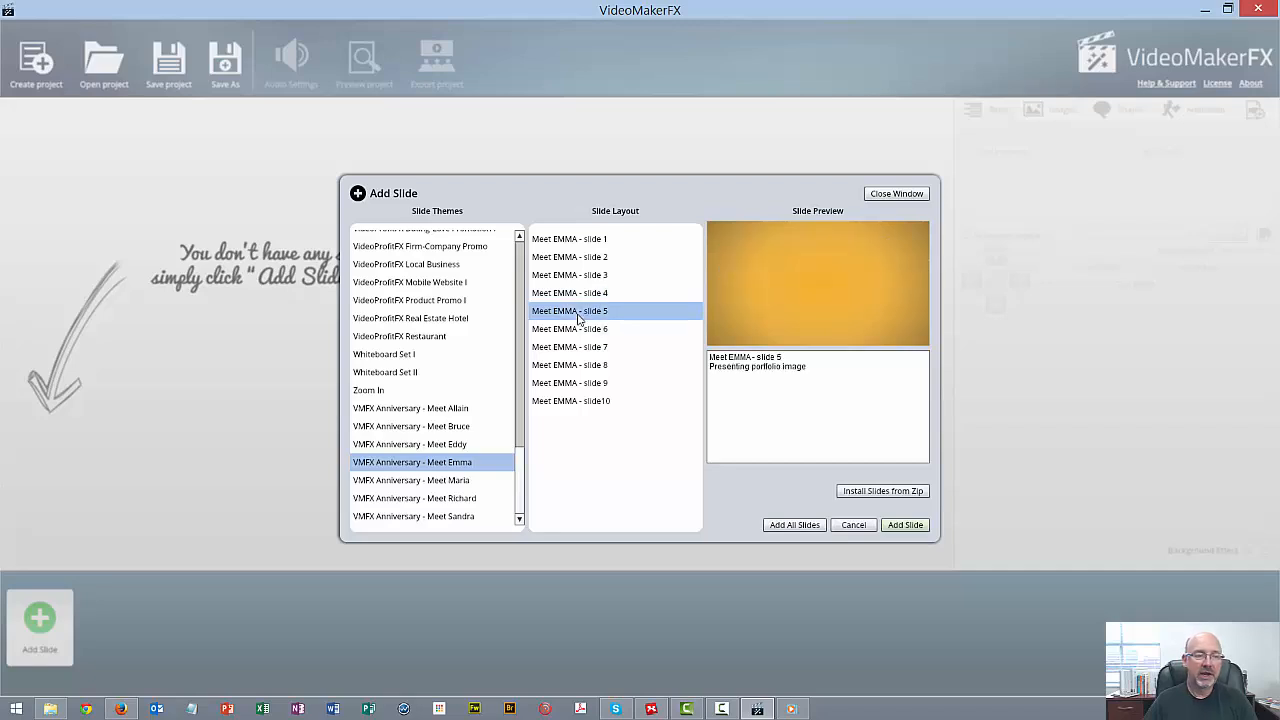
{"action": "left_click", "coordinate": [585, 336]}
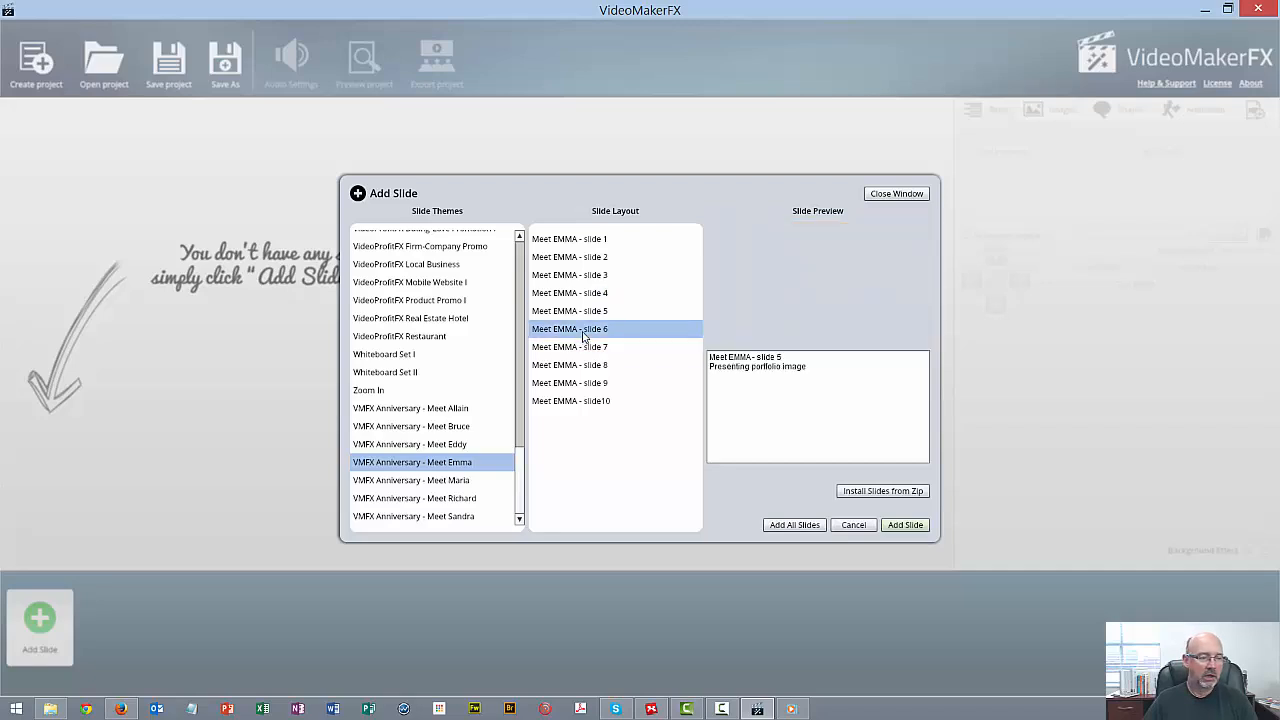
{"action": "left_click", "coordinate": [575, 350]}
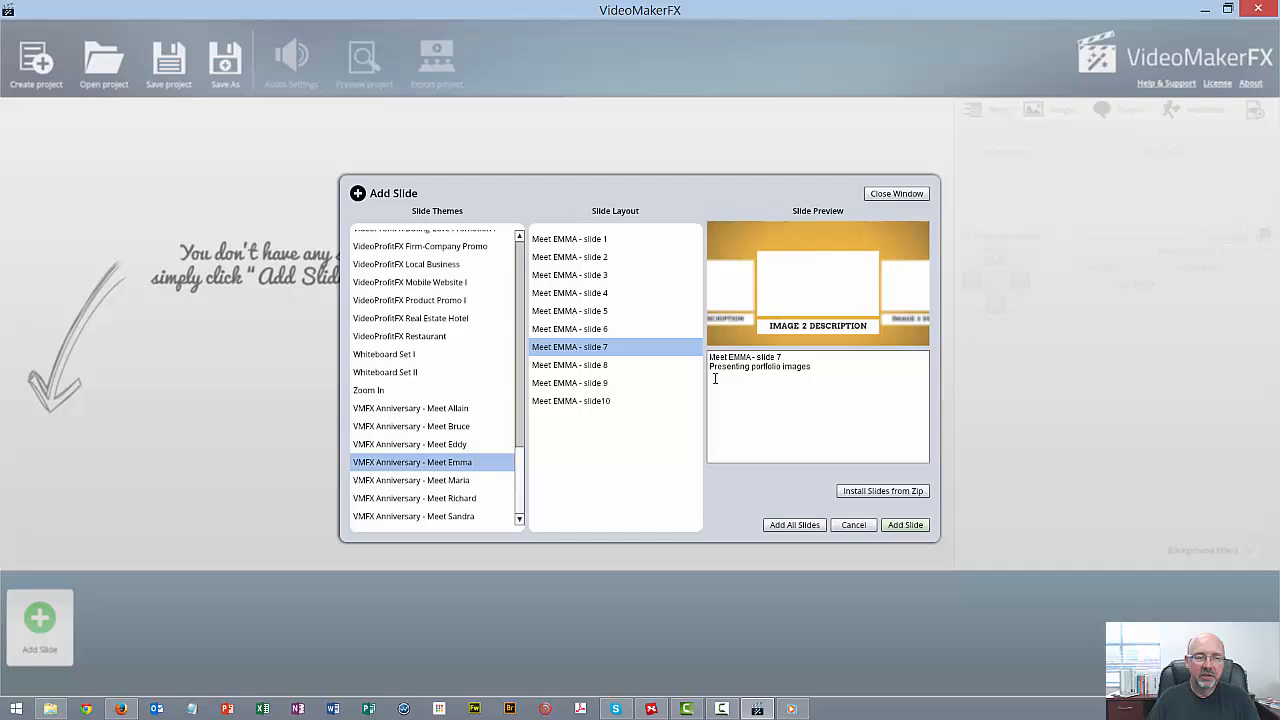
{"action": "left_click", "coordinate": [600, 365]}
{"action": "left_click", "coordinate": [603, 384]}
{"action": "left_click", "coordinate": [600, 401]}
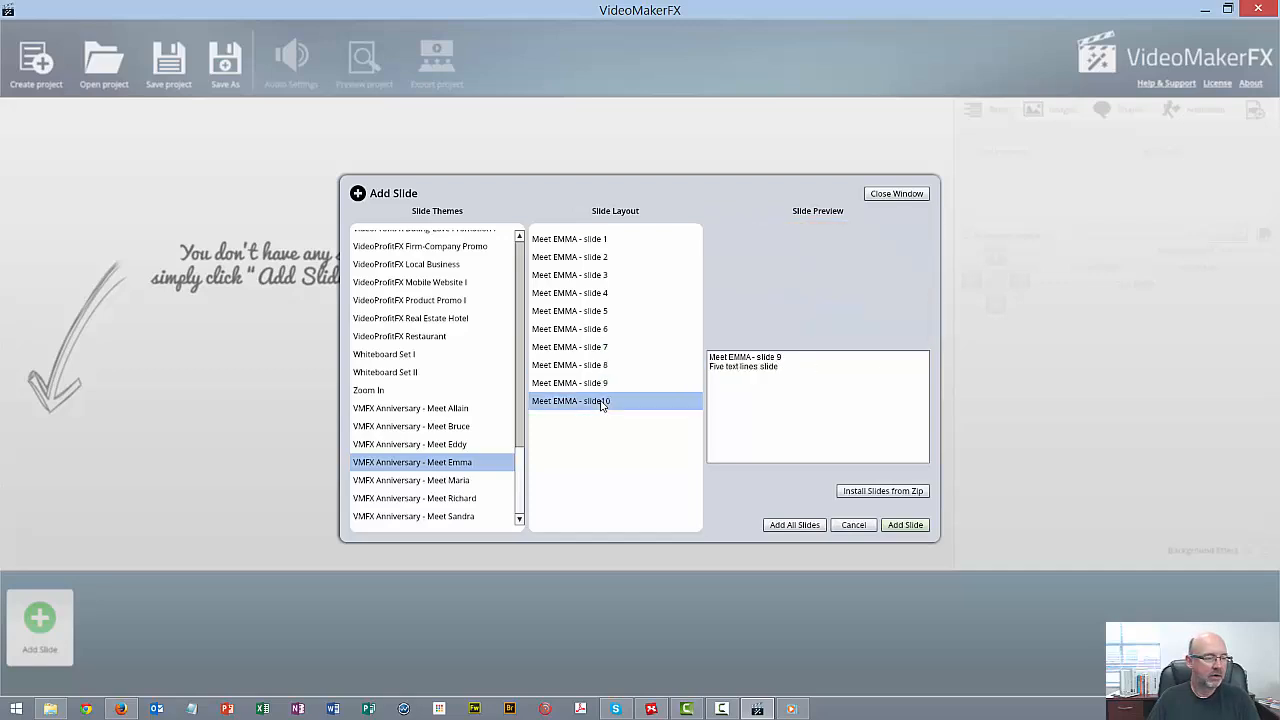
Browse from the Zoom In theme to ProThemes Character Bryan and preview its slide layouts 1 to 4 and 10
{"action": "left_click", "coordinate": [375, 392]}
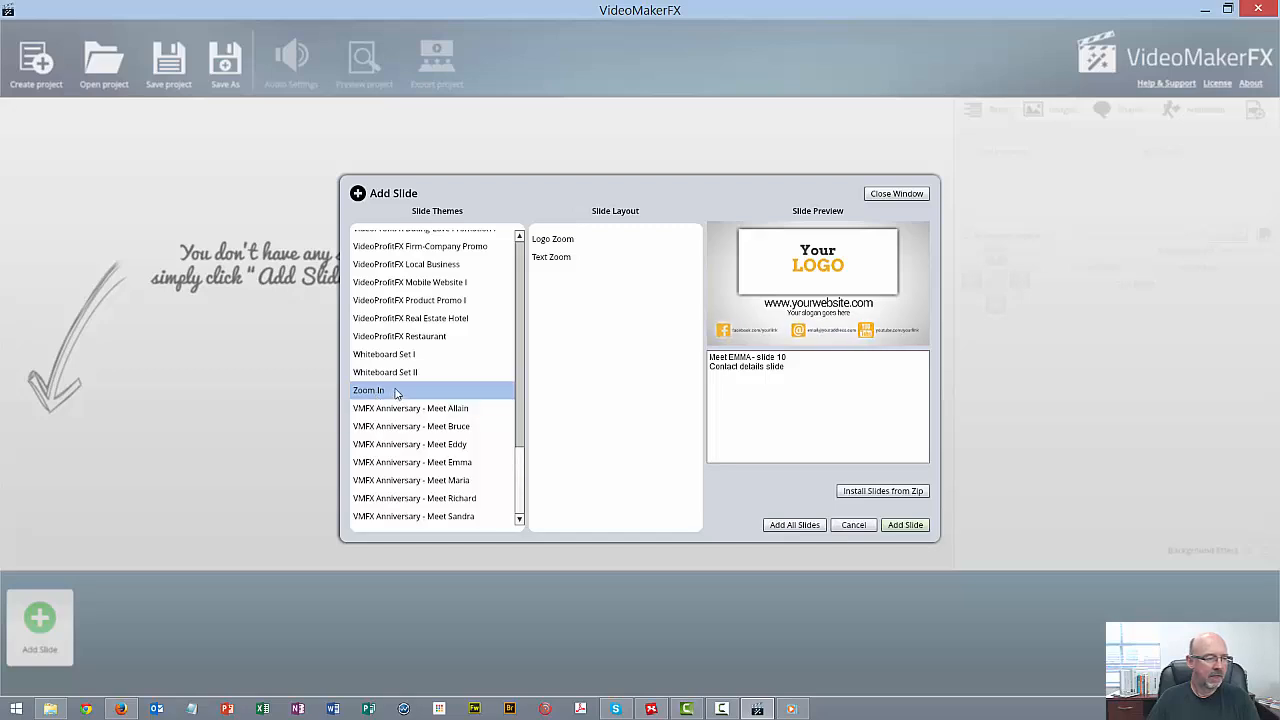
{"action": "scroll", "coordinate": [425, 420], "scroll_direction": "up", "scroll_amount": 2}
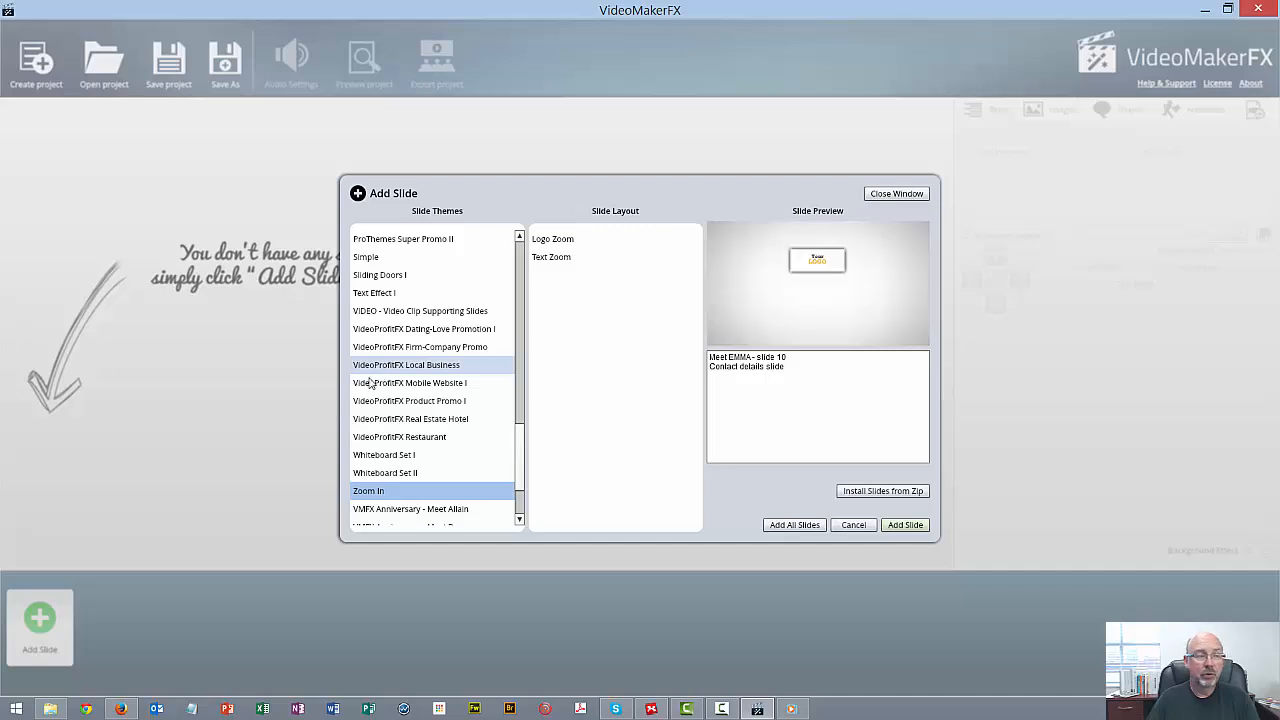
{"action": "scroll", "coordinate": [388, 370], "scroll_direction": "up", "scroll_amount": 4}
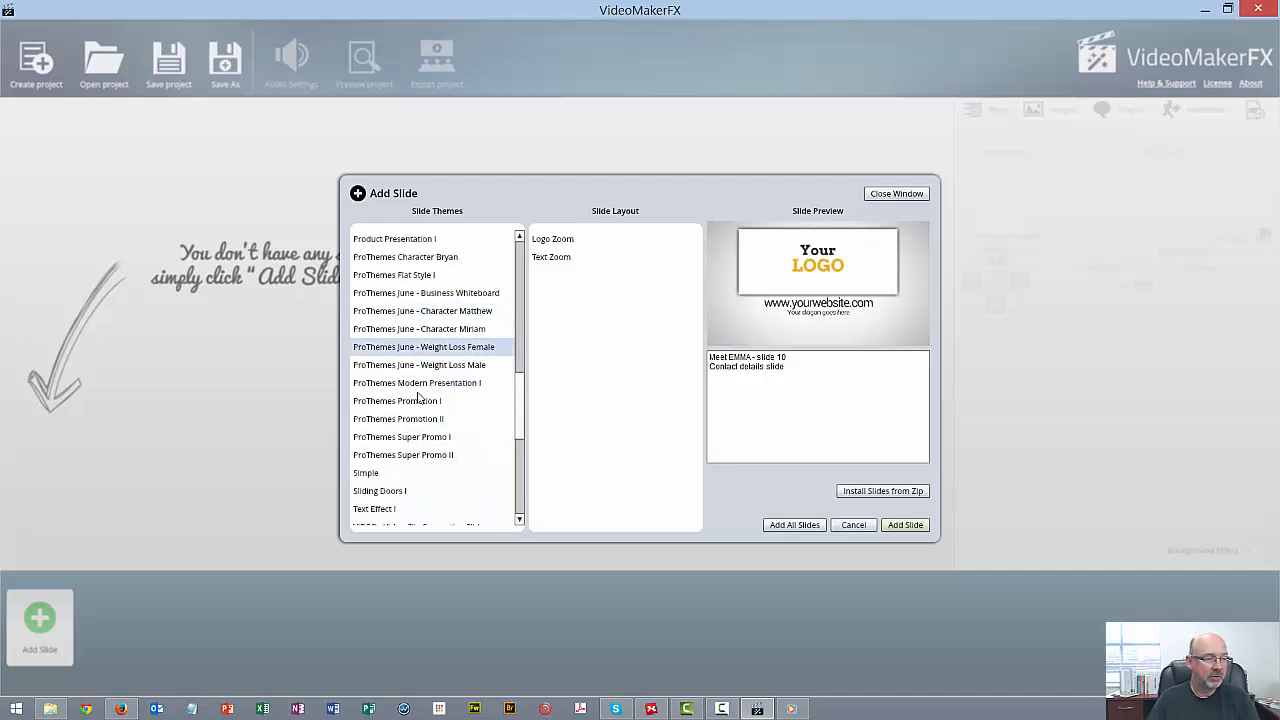
{"action": "scroll", "coordinate": [430, 405], "scroll_direction": "up", "scroll_amount": 2}
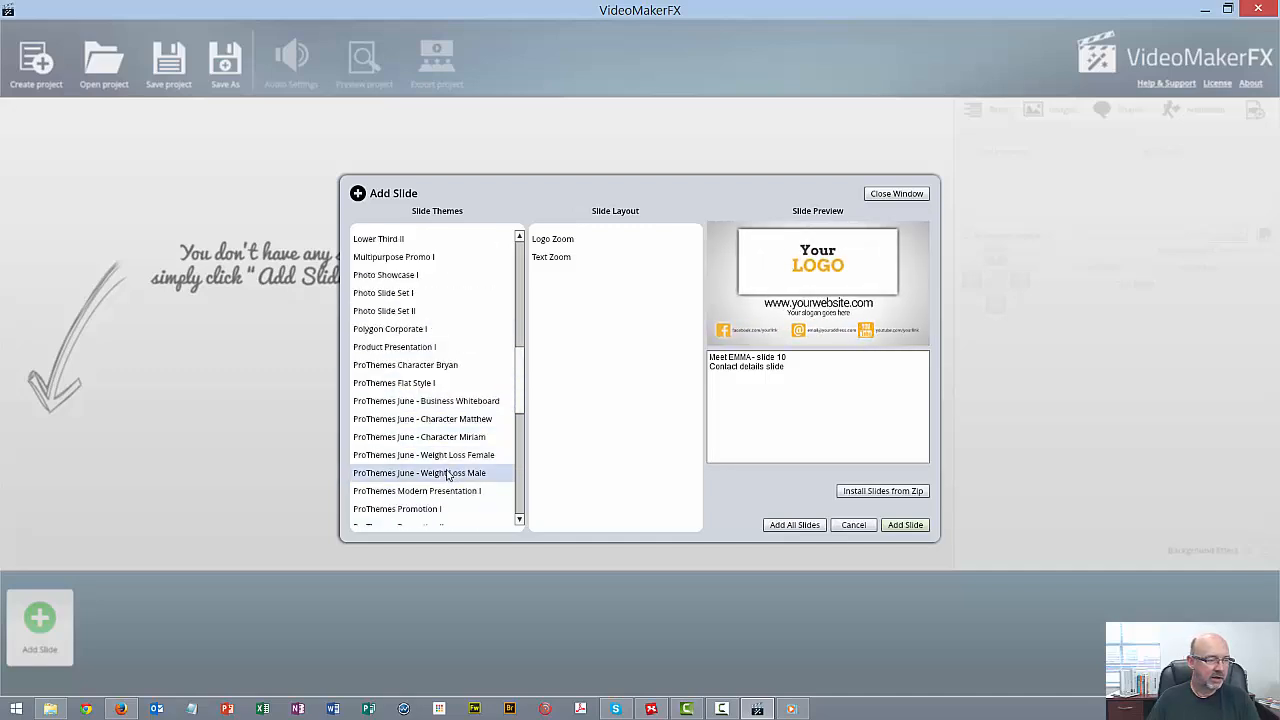
{"action": "left_click", "coordinate": [445, 366]}
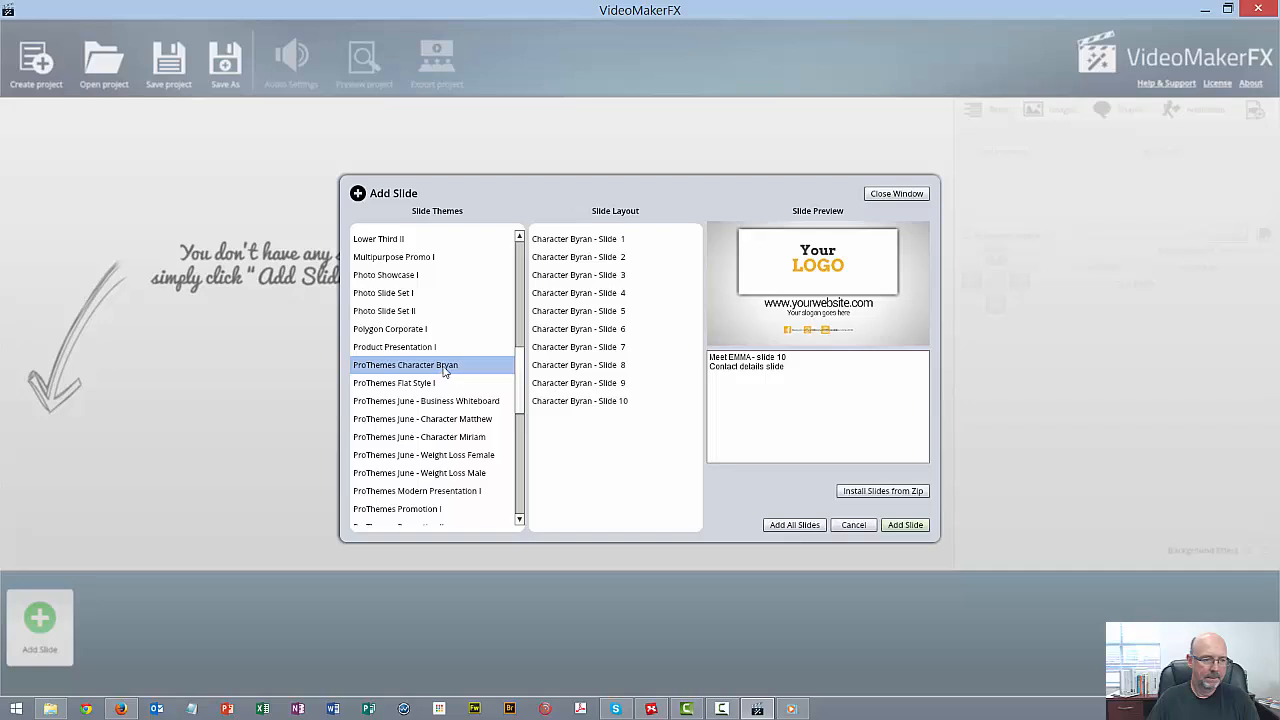
{"action": "left_click", "coordinate": [604, 245]}
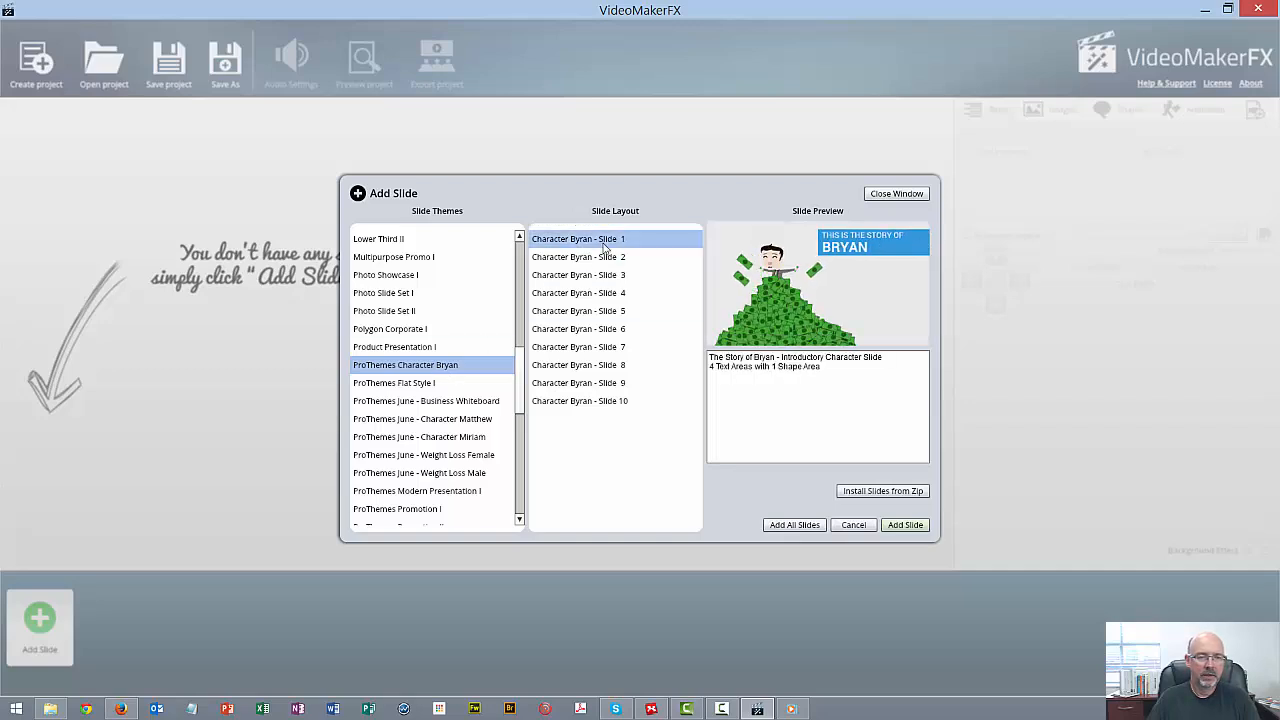
{"action": "left_click", "coordinate": [604, 258]}
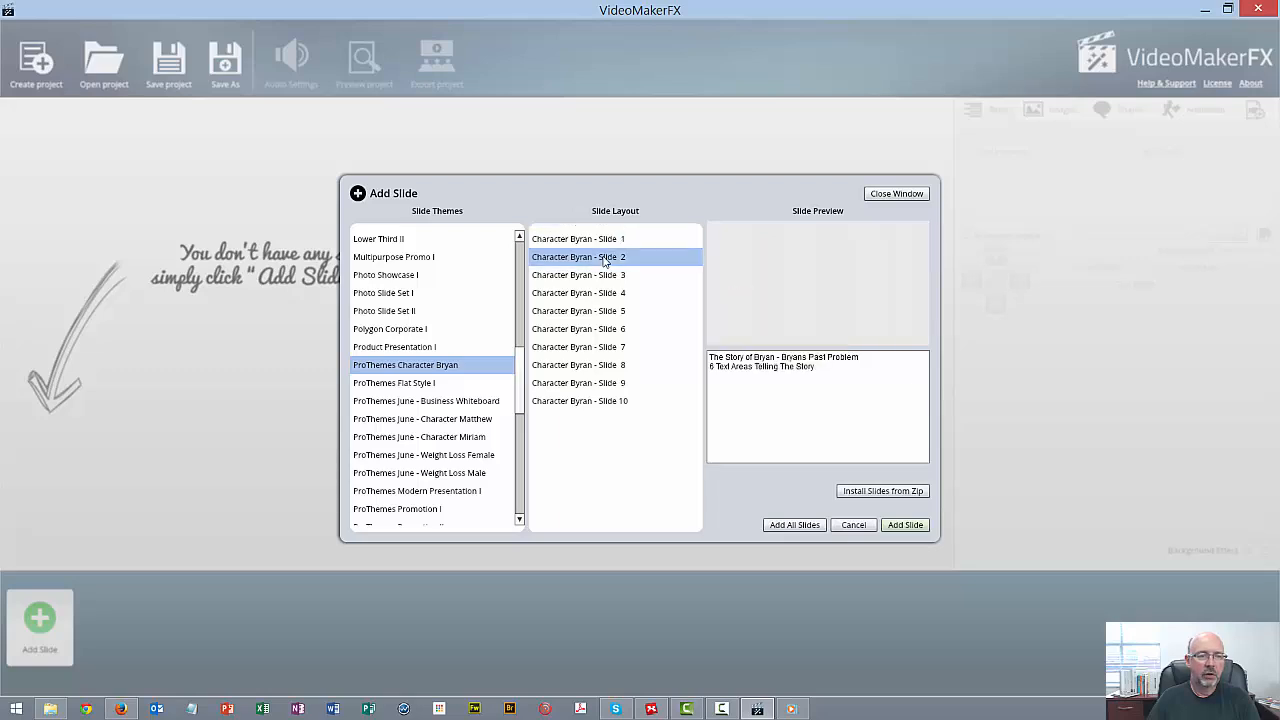
{"action": "left_click", "coordinate": [603, 276]}
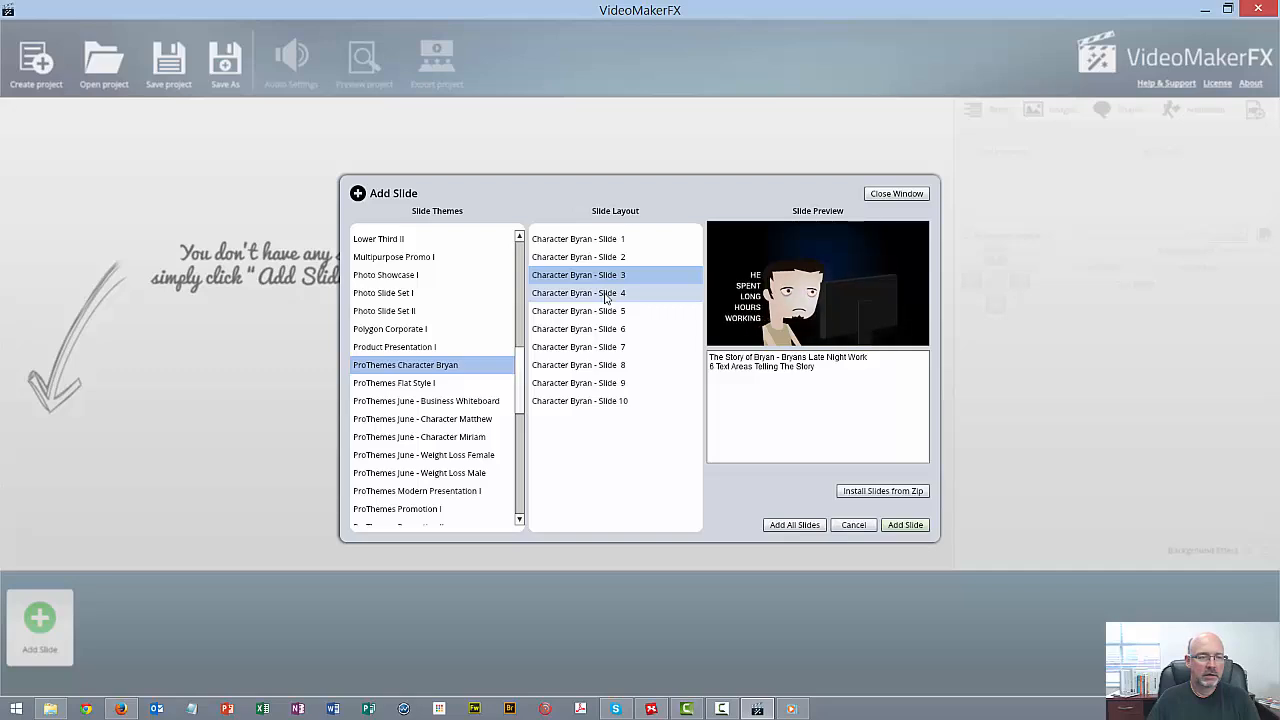
{"action": "left_click", "coordinate": [609, 294]}
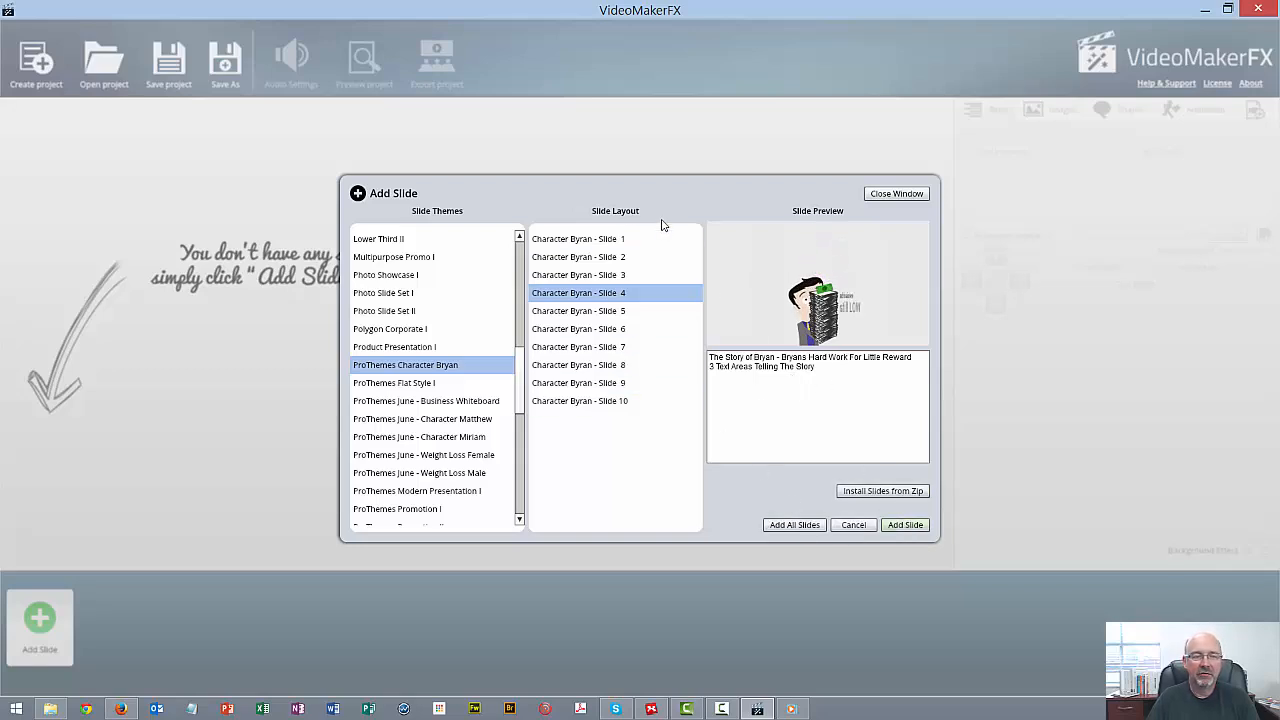
{"action": "left_click", "coordinate": [620, 240]}
{"action": "left_click", "coordinate": [622, 256]}
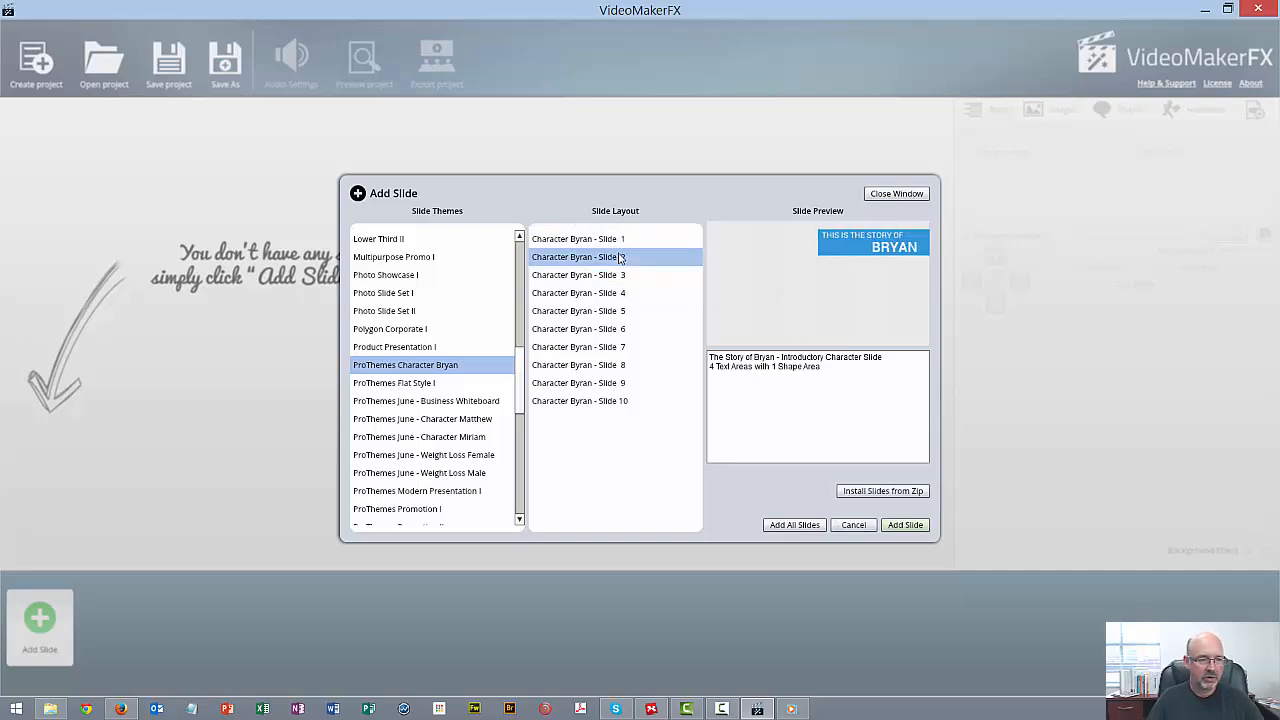
{"action": "left_click", "coordinate": [625, 243]}
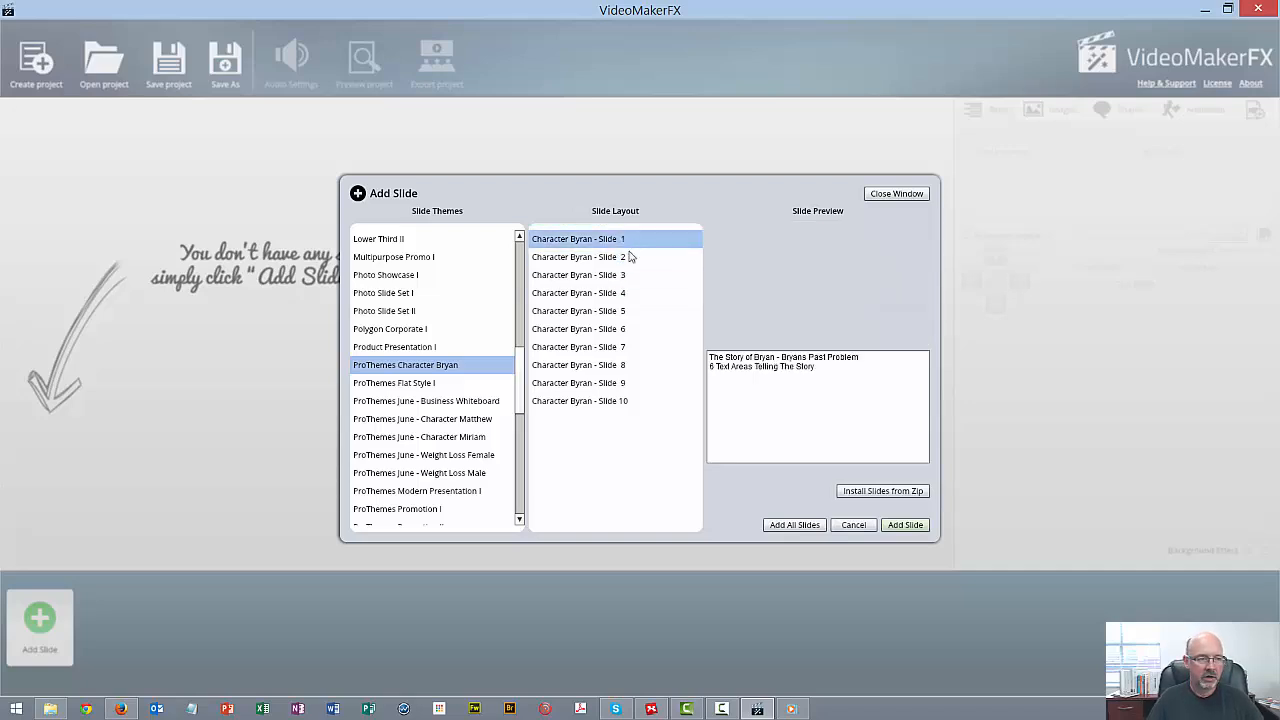
{"action": "left_click", "coordinate": [622, 400]}
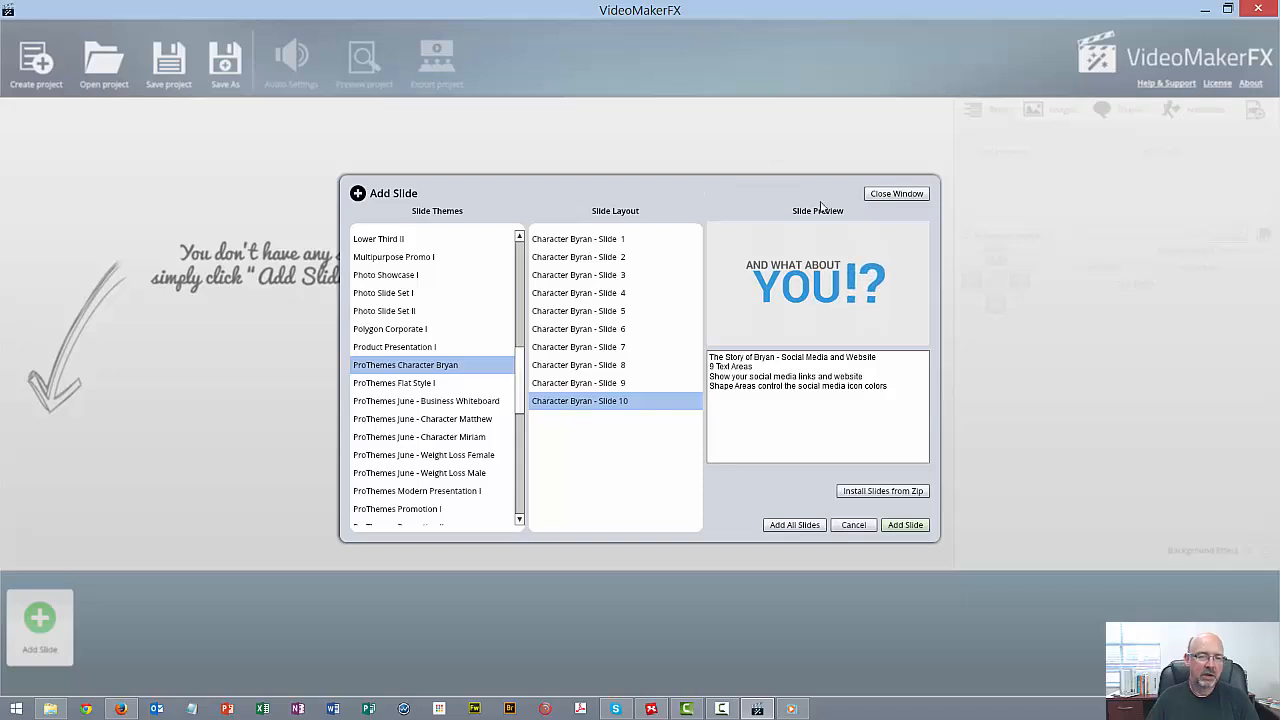
Dismiss the slide picker without adding a slide and exit VideoMakerFX
{"action": "left_click", "coordinate": [897, 194]}
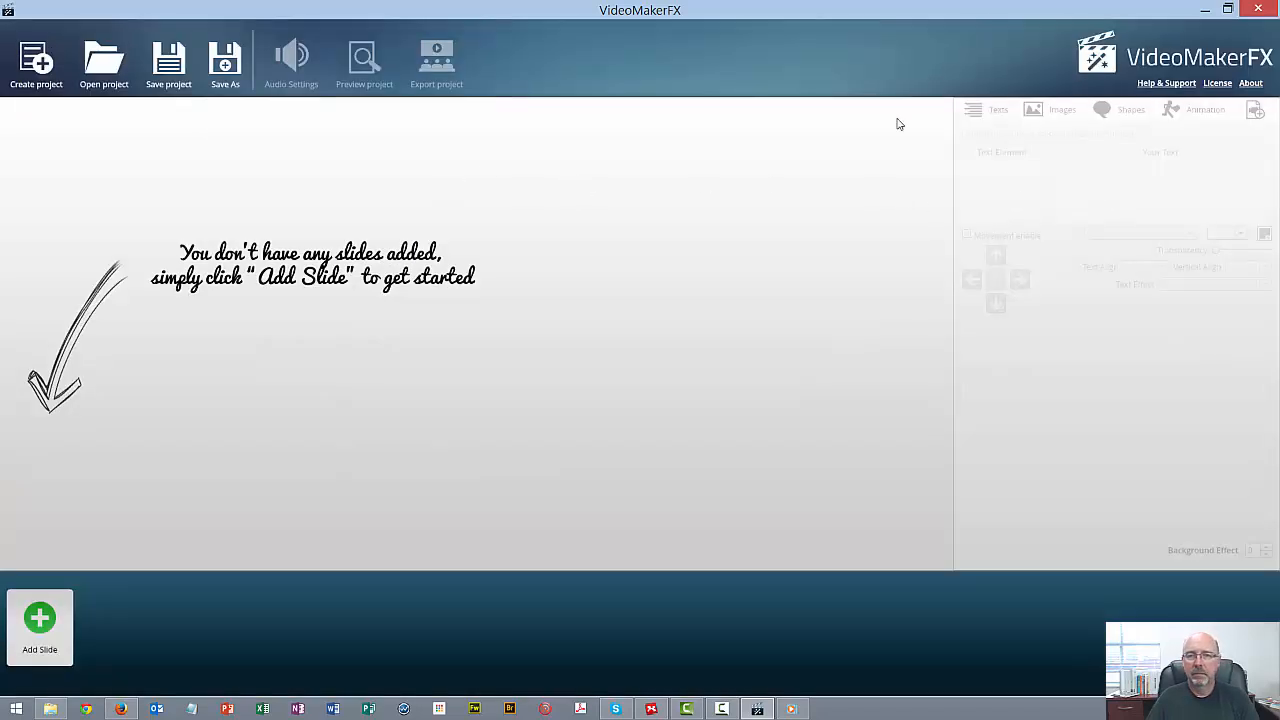
{"action": "left_click", "coordinate": [1250, 9]}
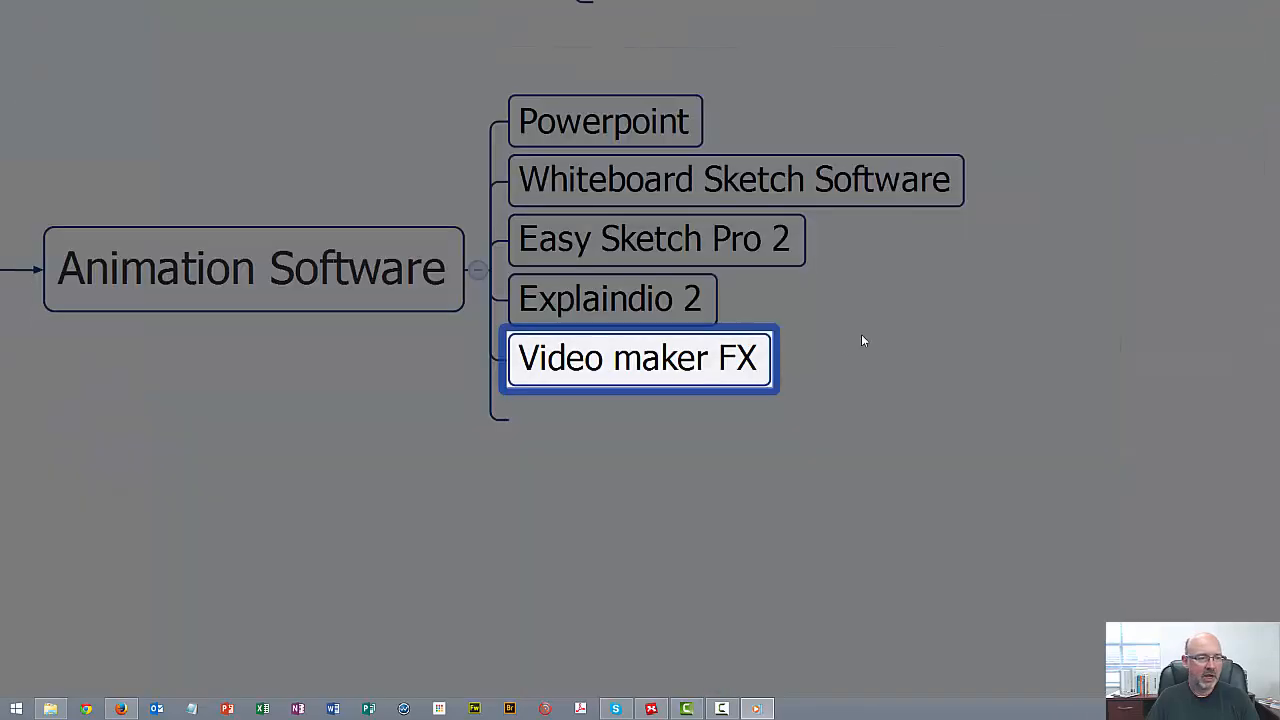